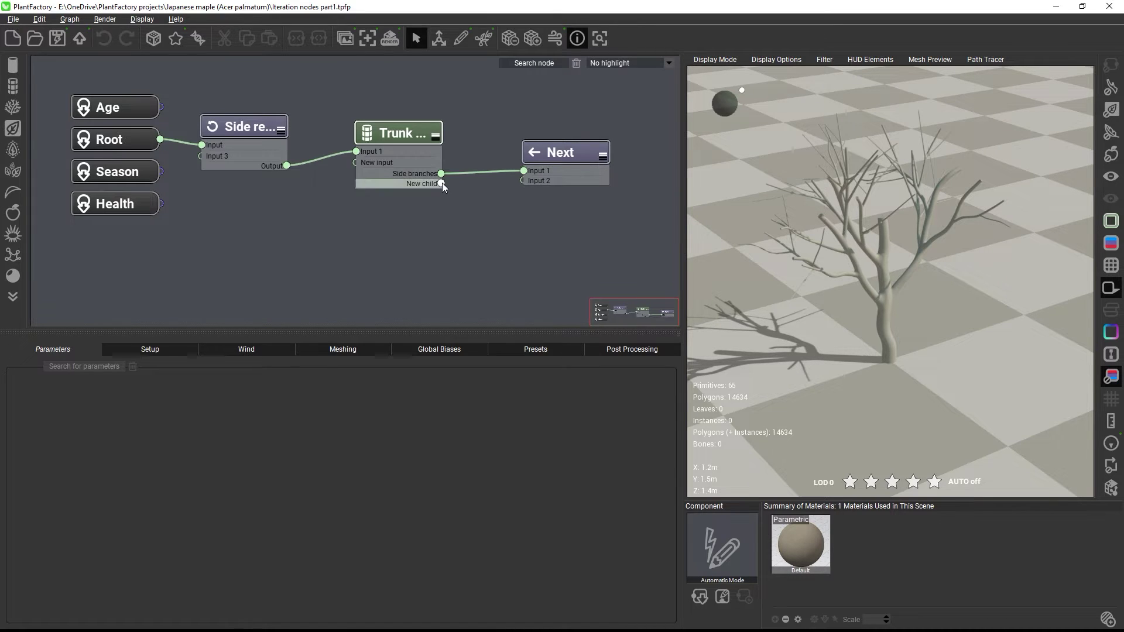
Create an Advanced Segment node from Trunk's child port via 'adv' and name it Twigs.
drag(443, 183, 505, 250)
text(advanc)
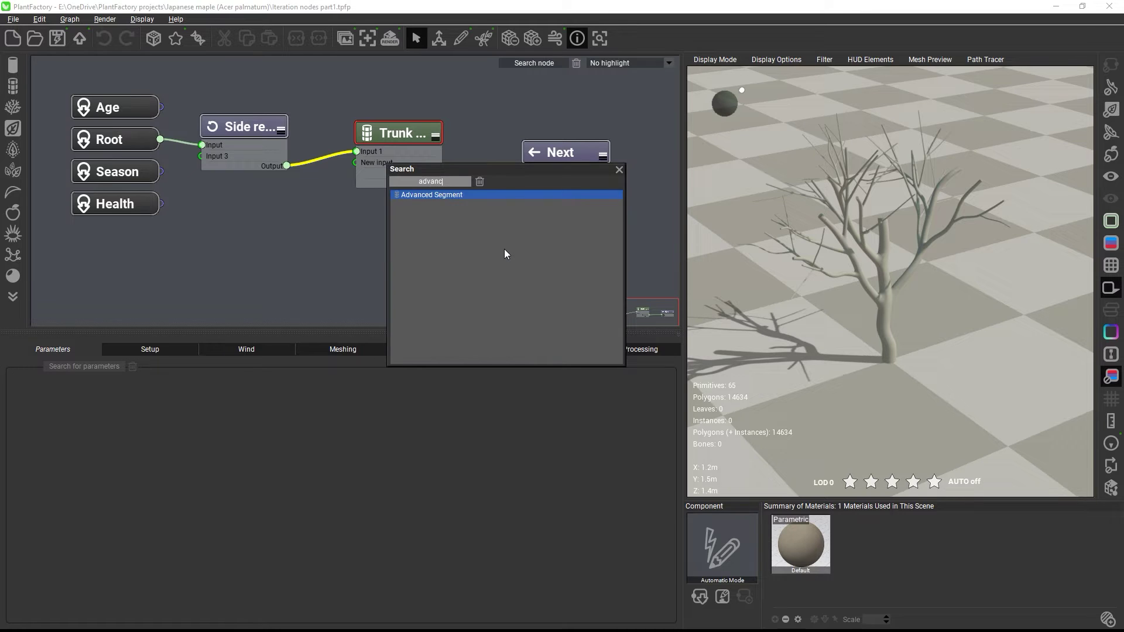
key(Return)
drag(523, 248, 523, 235)
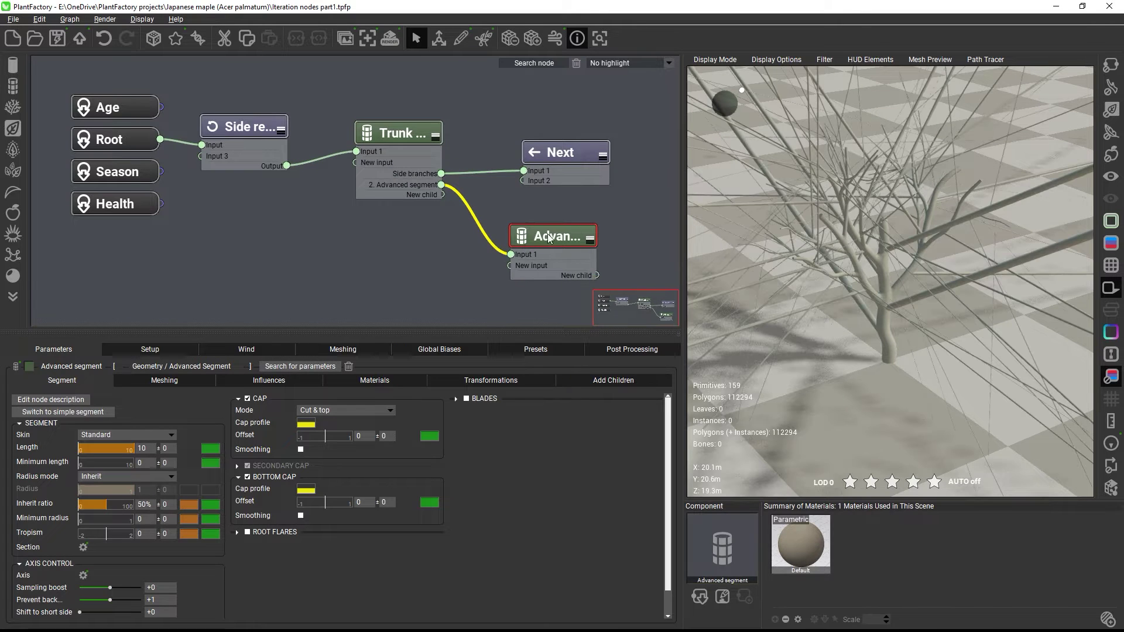
double_click(547, 235)
text(Twigs)
key(Return)
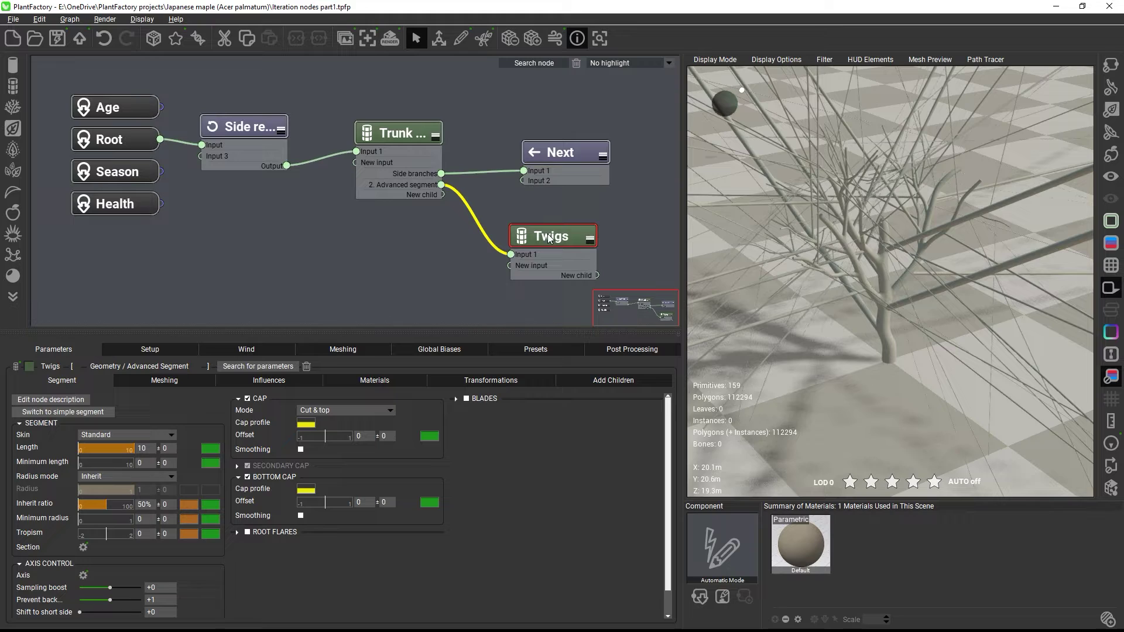
Reposition the graph and the Twigs node, and orbit the camera until the sky shows.
middle_drag(617, 215, 470, 208)
drag(394, 229, 451, 242)
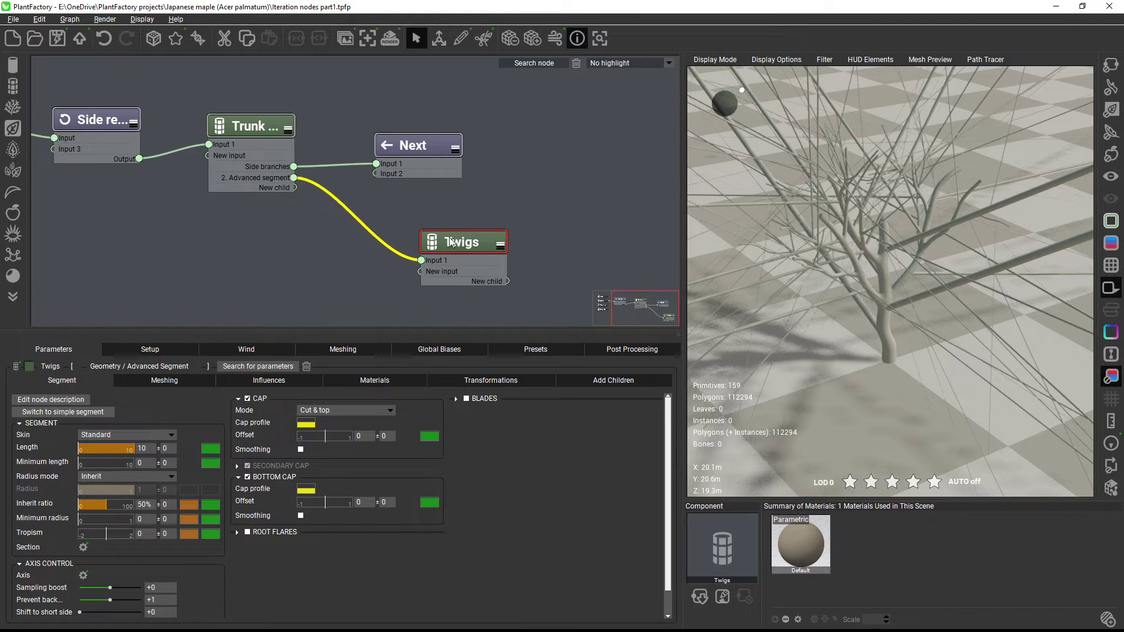
drag(861, 289, 874, 269)
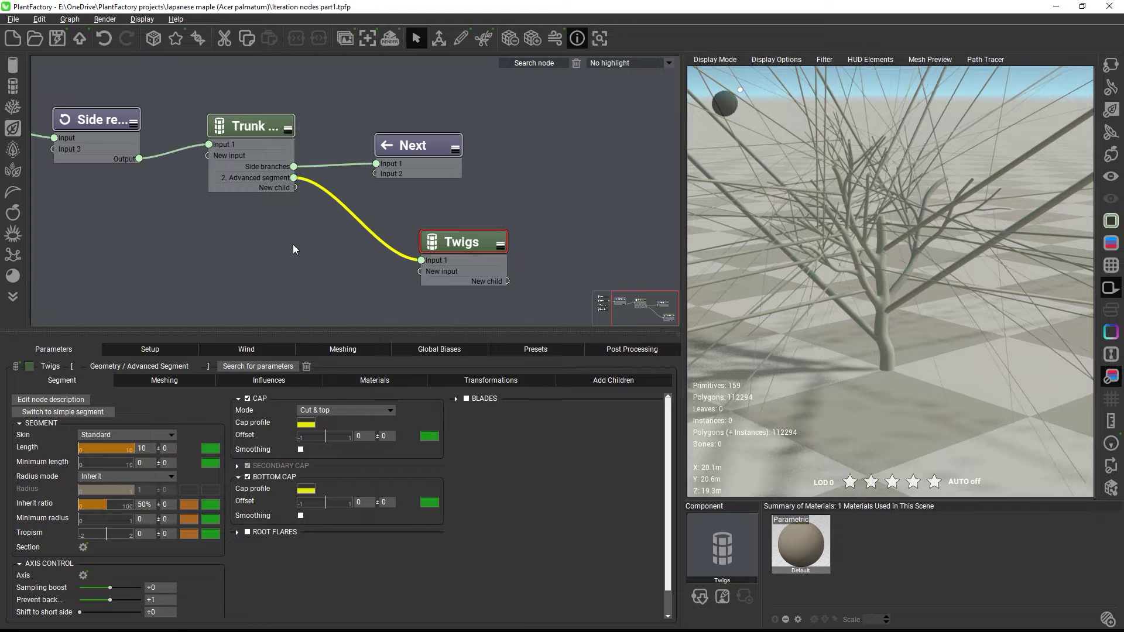
Add a Loop > Last node and connect it between Trunk's output and Twigs' Input 1.
right_click(256, 221)
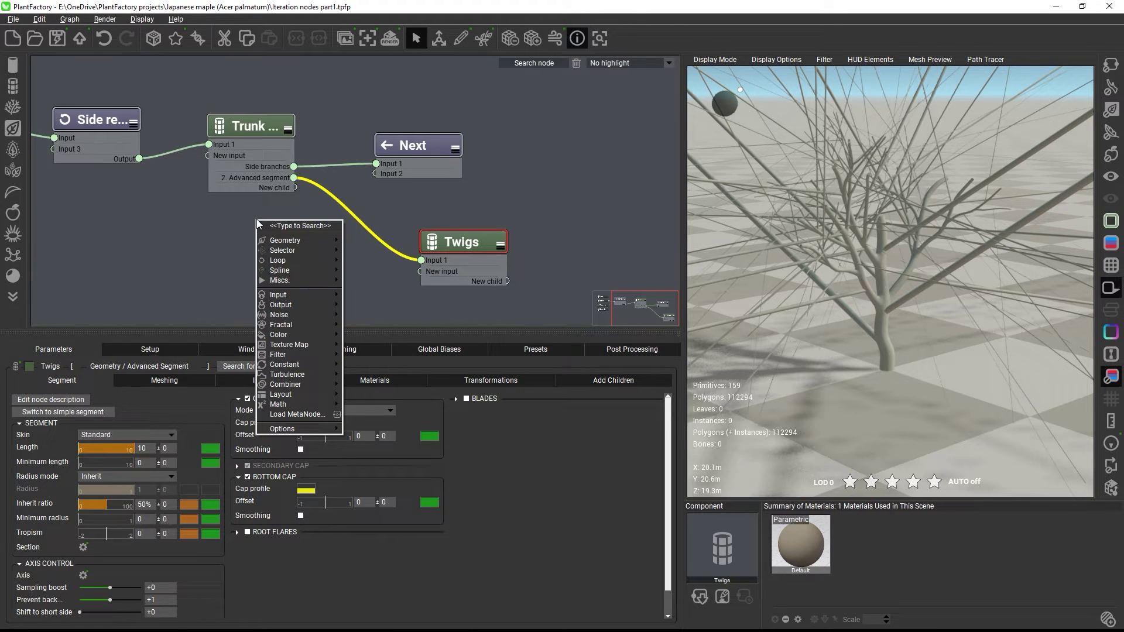
mouse_move(292, 261)
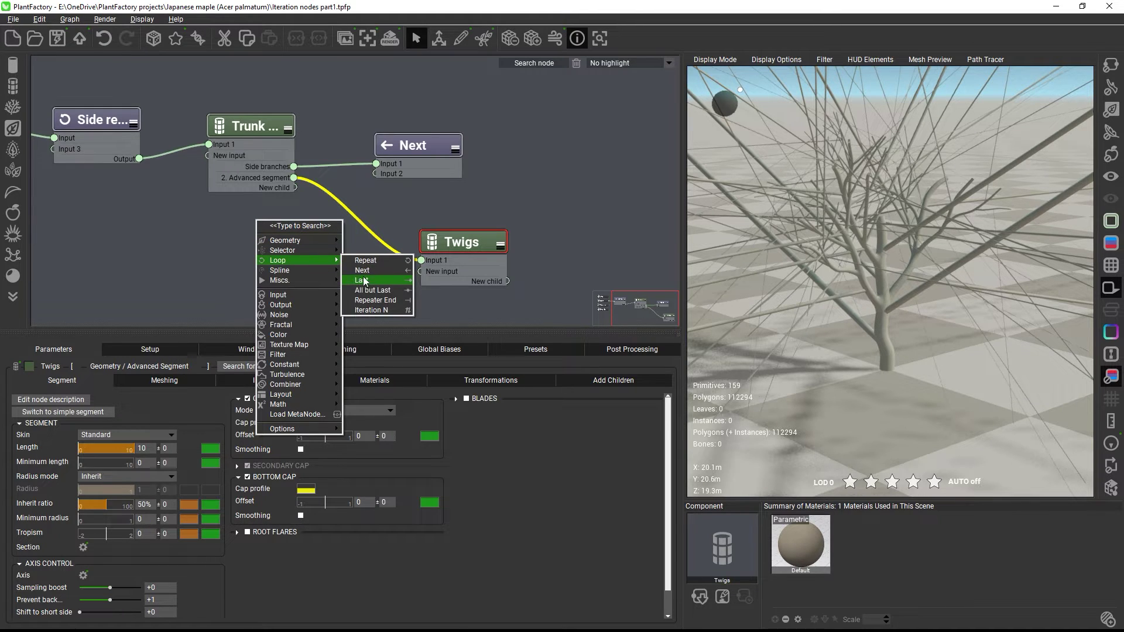
click(363, 280)
drag(252, 220, 318, 265)
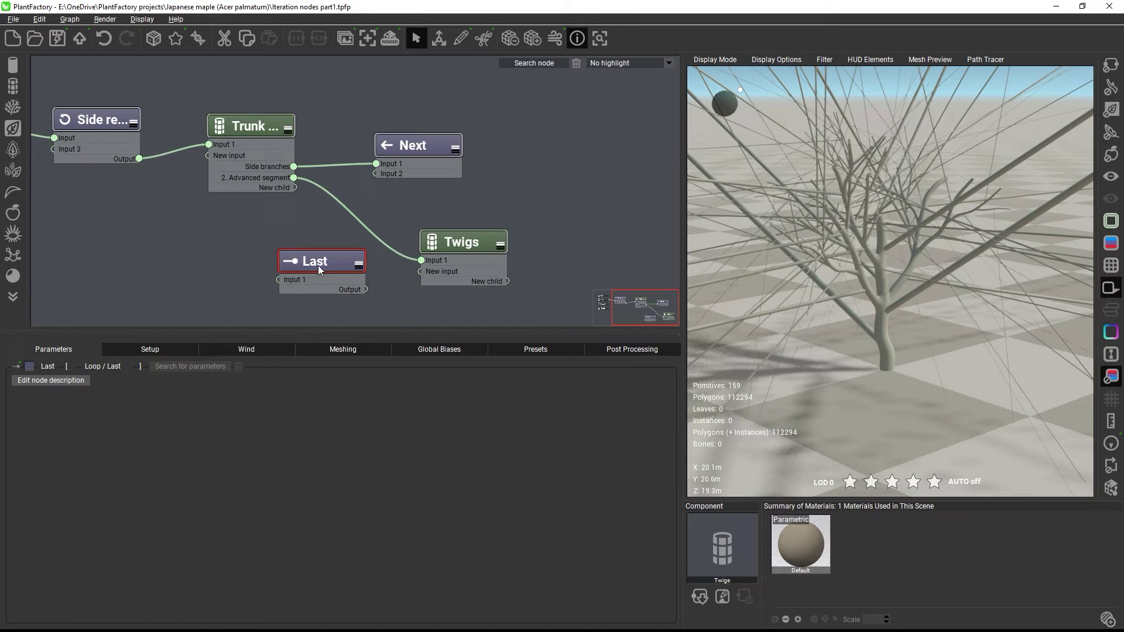
drag(459, 242, 594, 235)
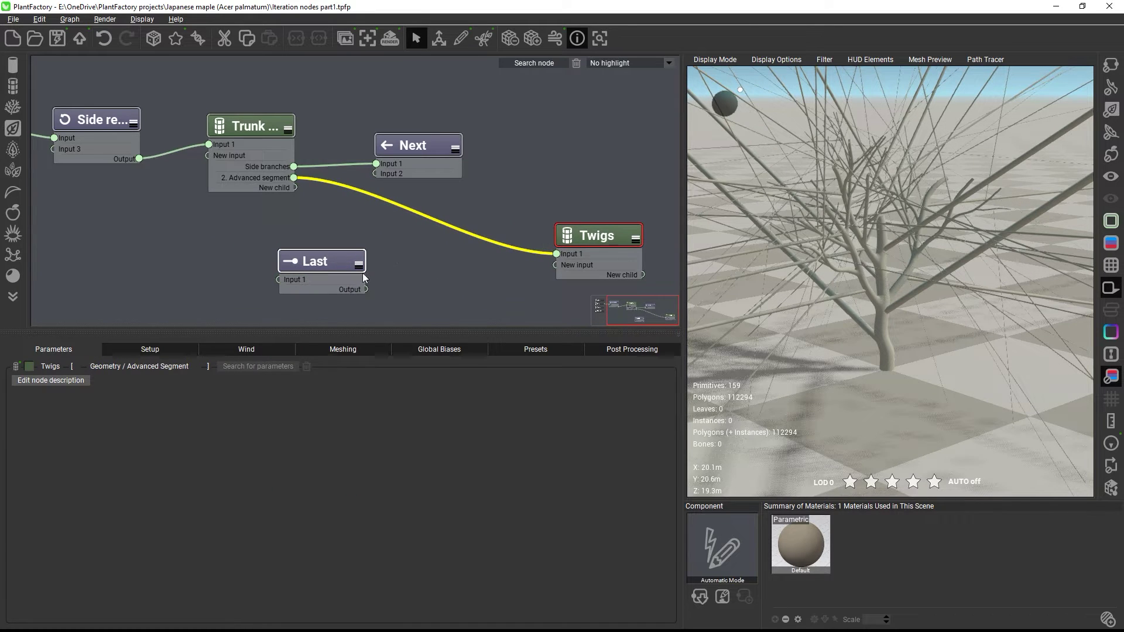
drag(363, 274, 398, 218)
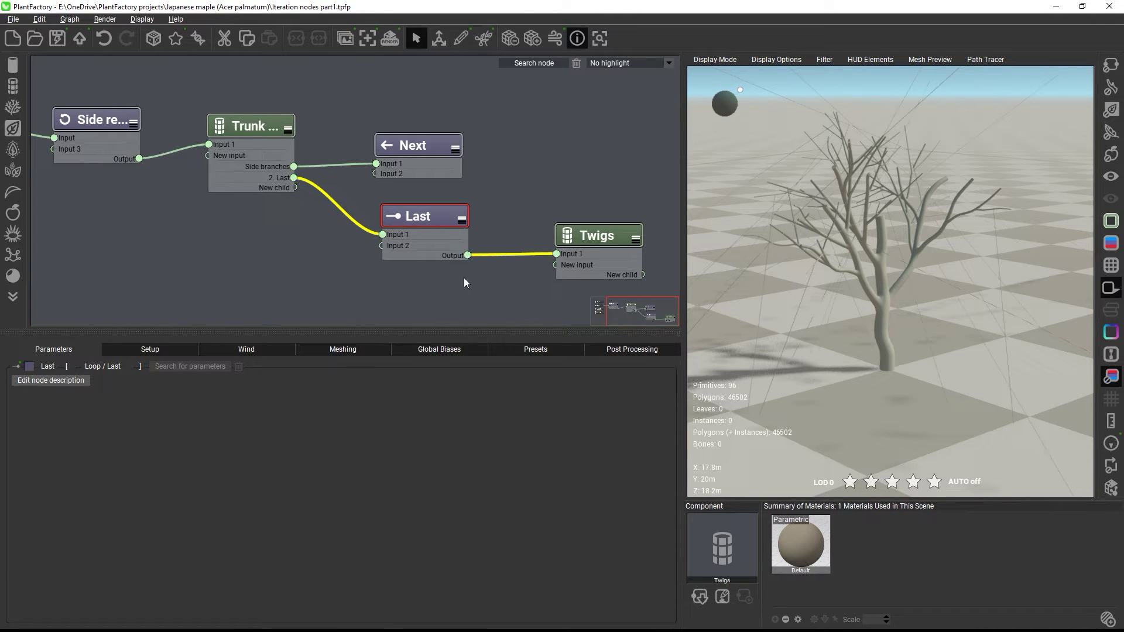
drag(908, 332, 903, 296)
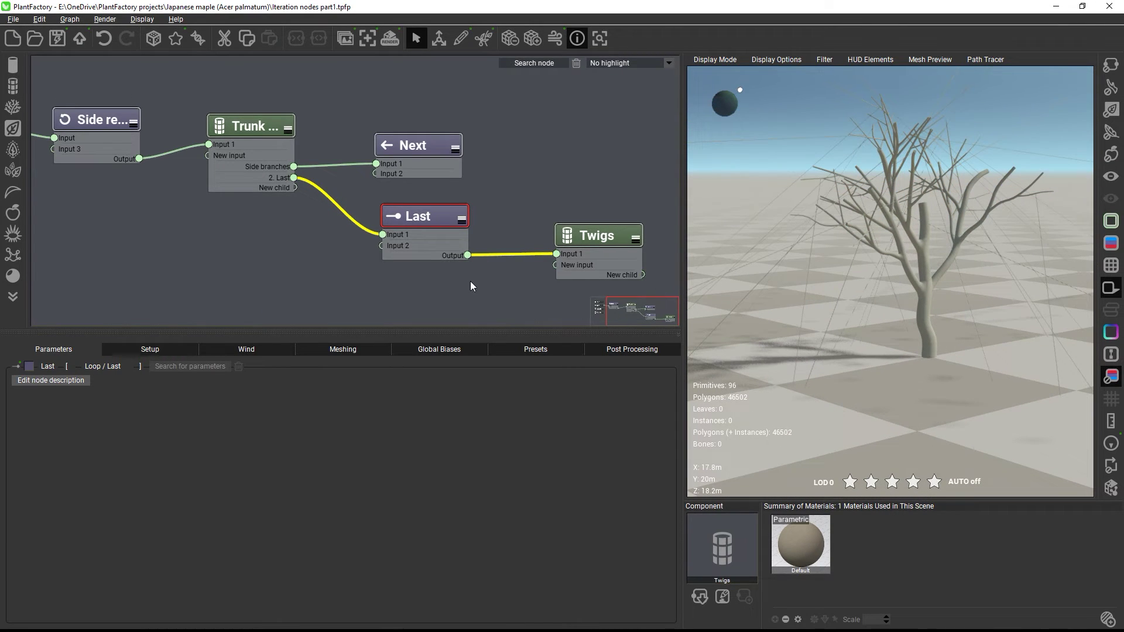
click(102, 367)
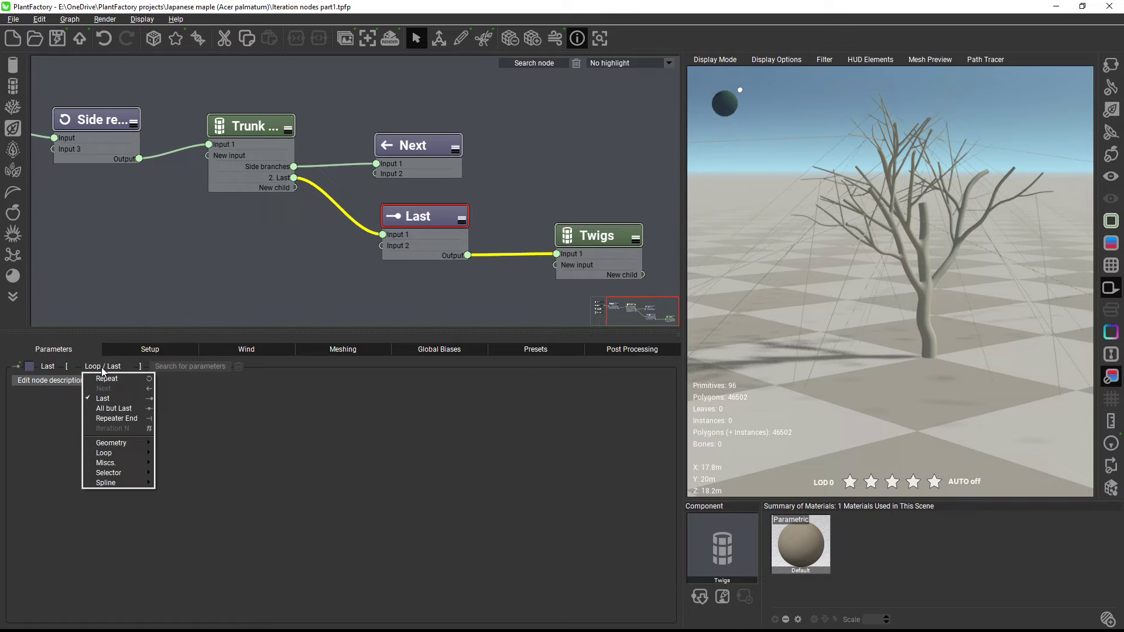
click(118, 409)
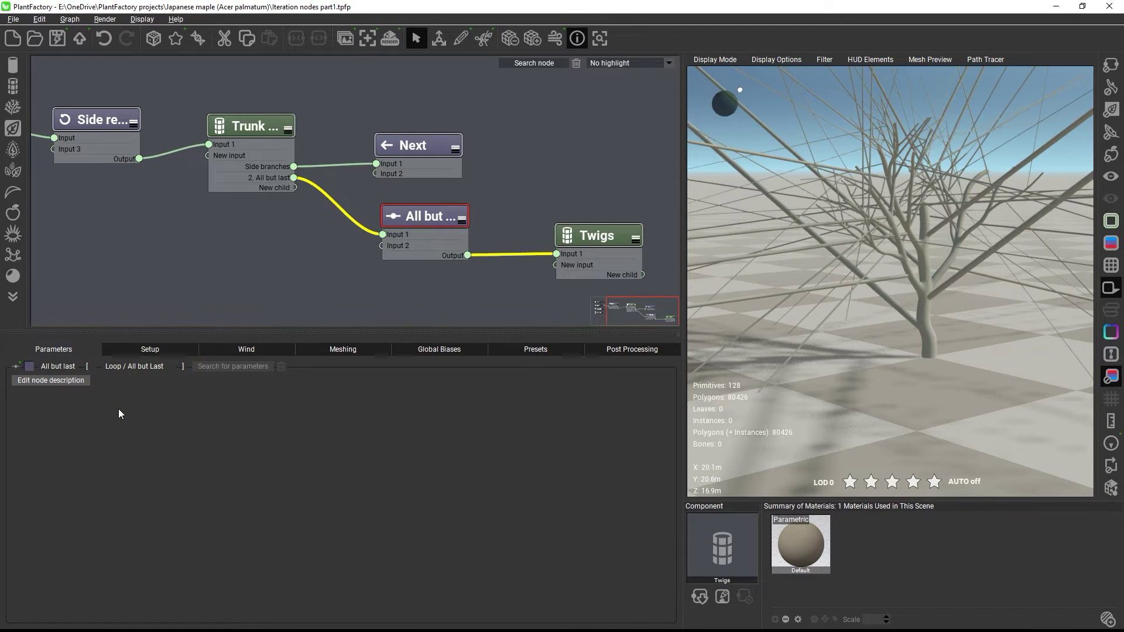
click(662, 254)
drag(941, 275, 953, 296)
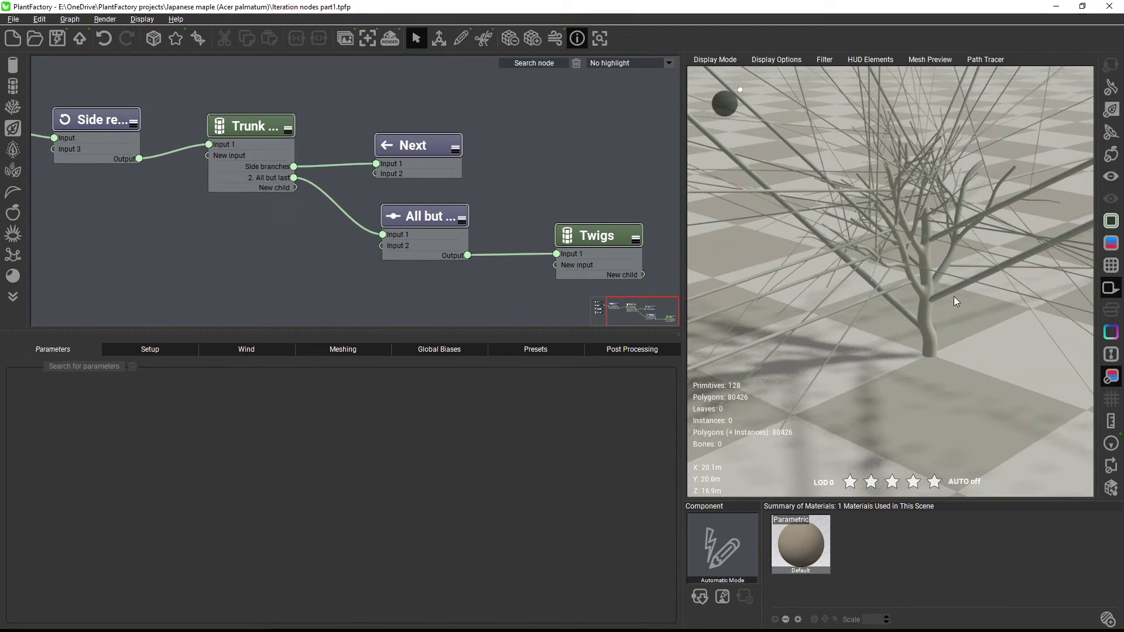
click(424, 216)
click(134, 367)
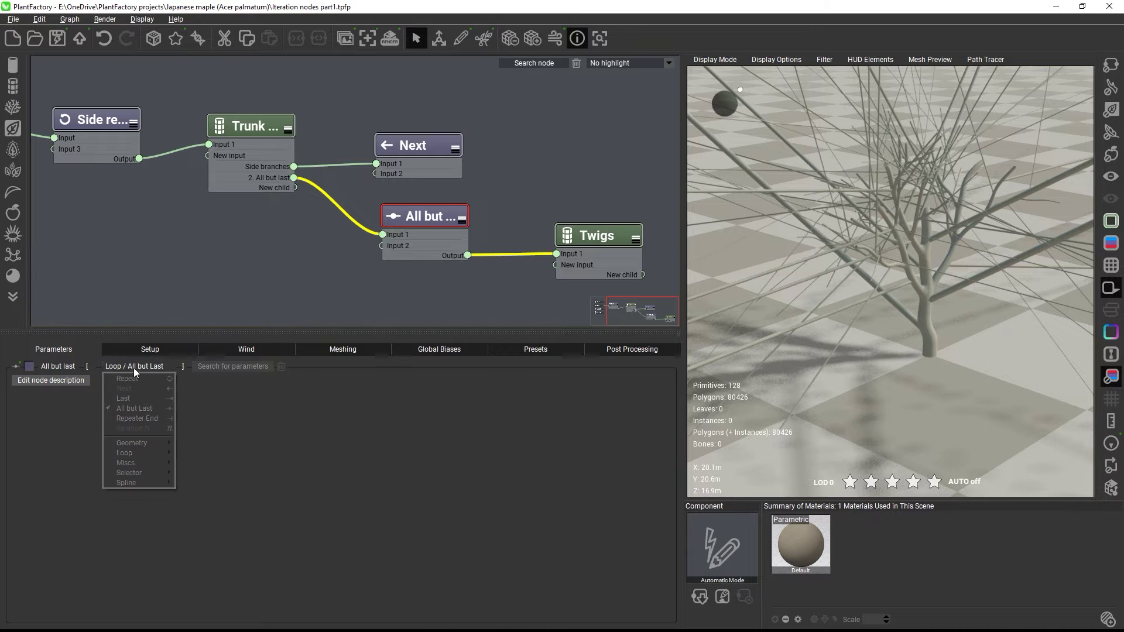
click(125, 398)
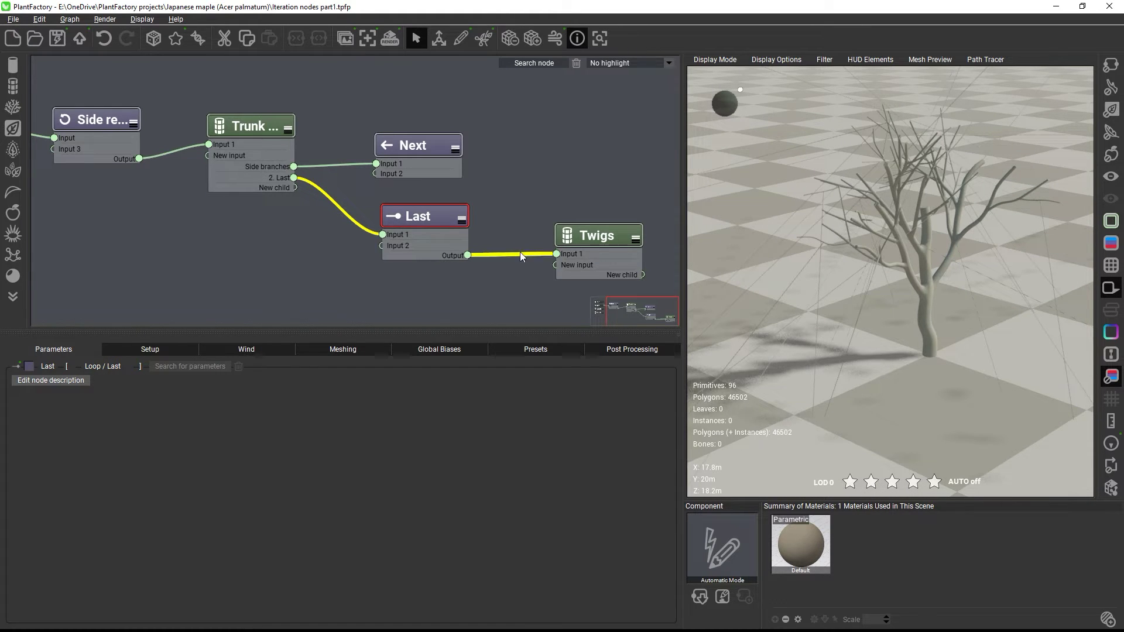
Set the Twigs segment length to 0.05 with ±0.01 variation.
click(571, 239)
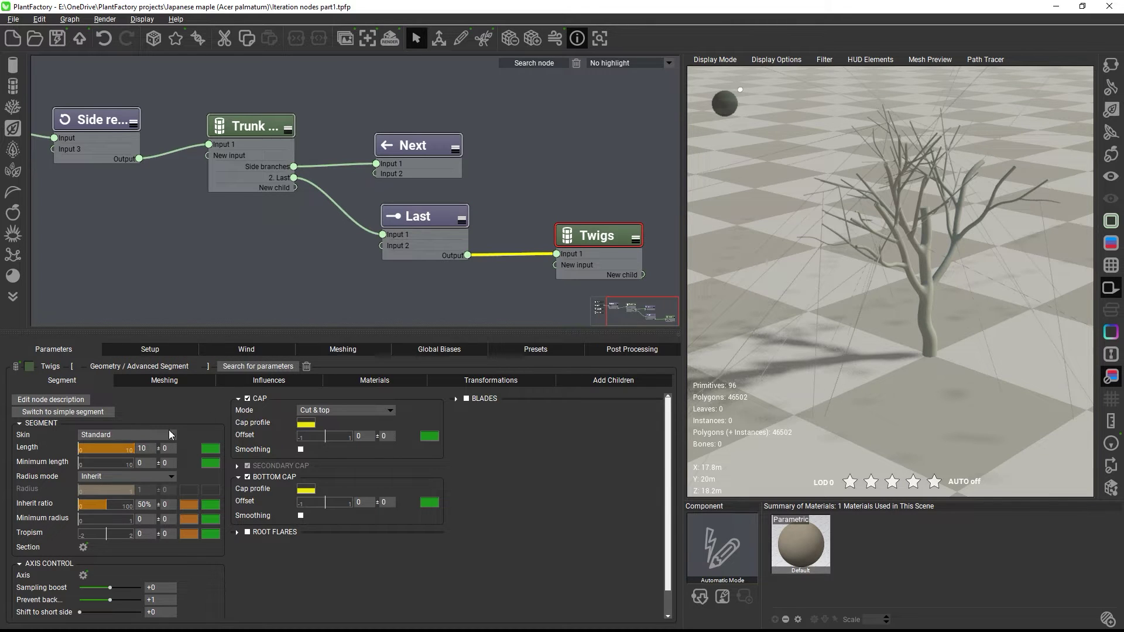
click(145, 449)
text(0.05)
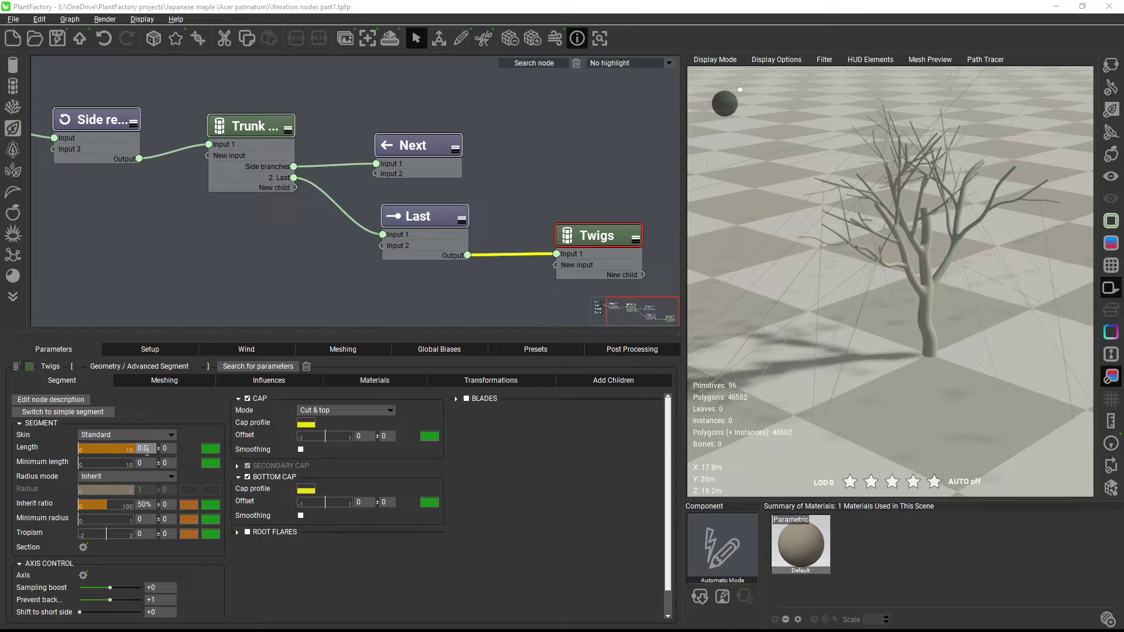
key(Tab)
text(0.01)
key(Return)
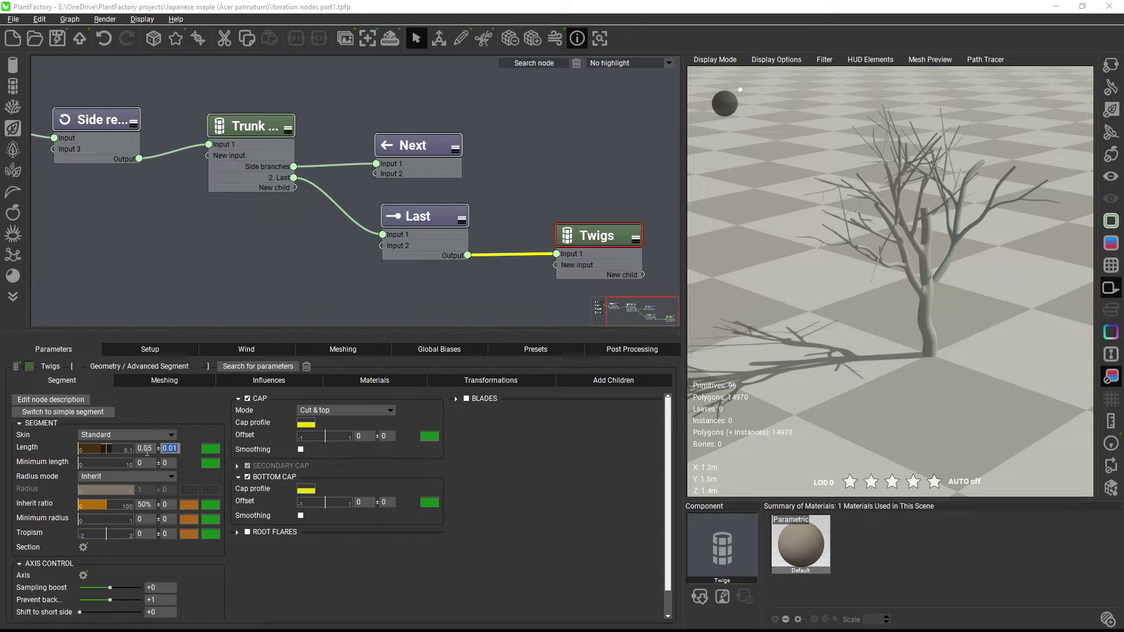
Switch the twig Radius mode to User defined with a radius of 0.001.
click(128, 476)
click(114, 489)
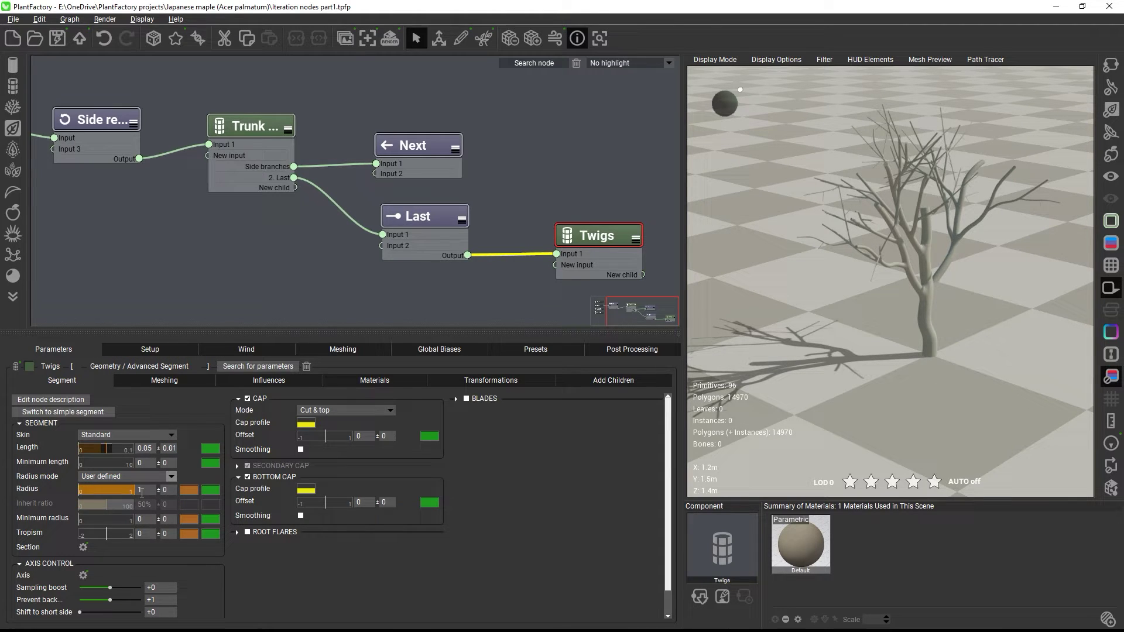
click(145, 490)
text(0.001)
key(Return)
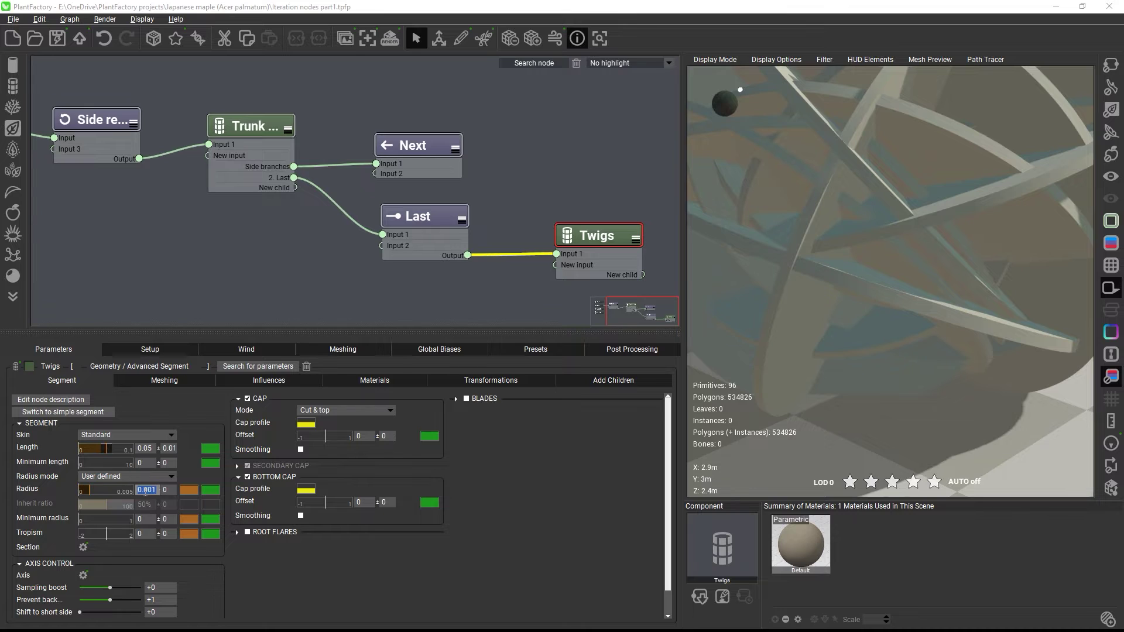
middle_drag(565, 285, 386, 269)
Attach a Leaf node to Twigs with global leaf scale 0.09 ±0.01.
right_click(541, 259)
text(le)
key(Return)
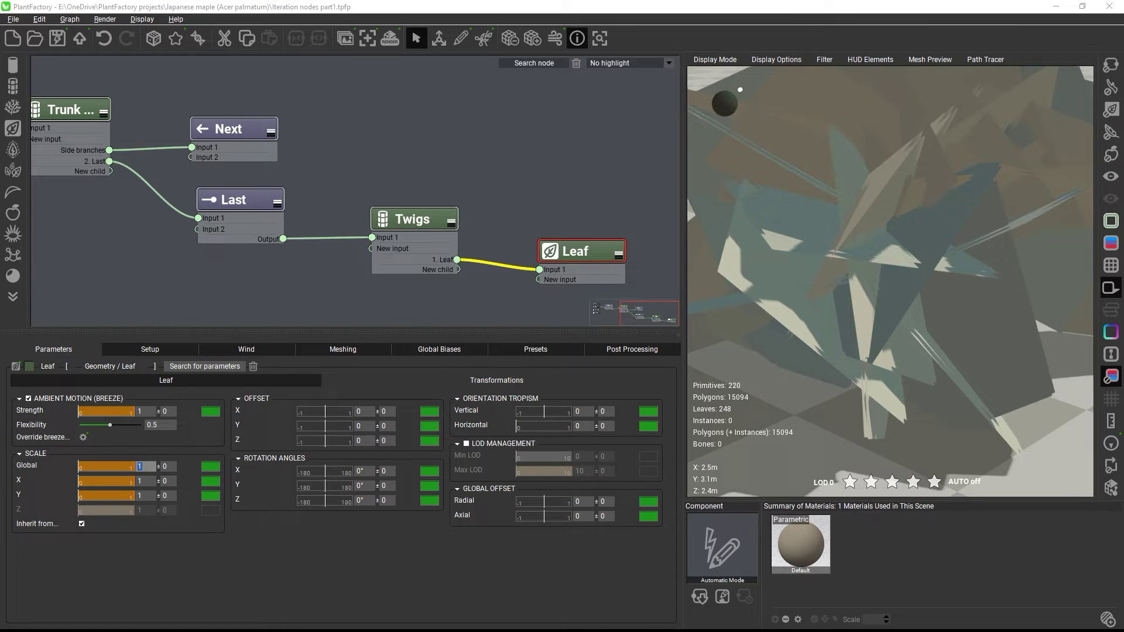
click(146, 466)
text(0.09)
key(Tab)
text(0.01)
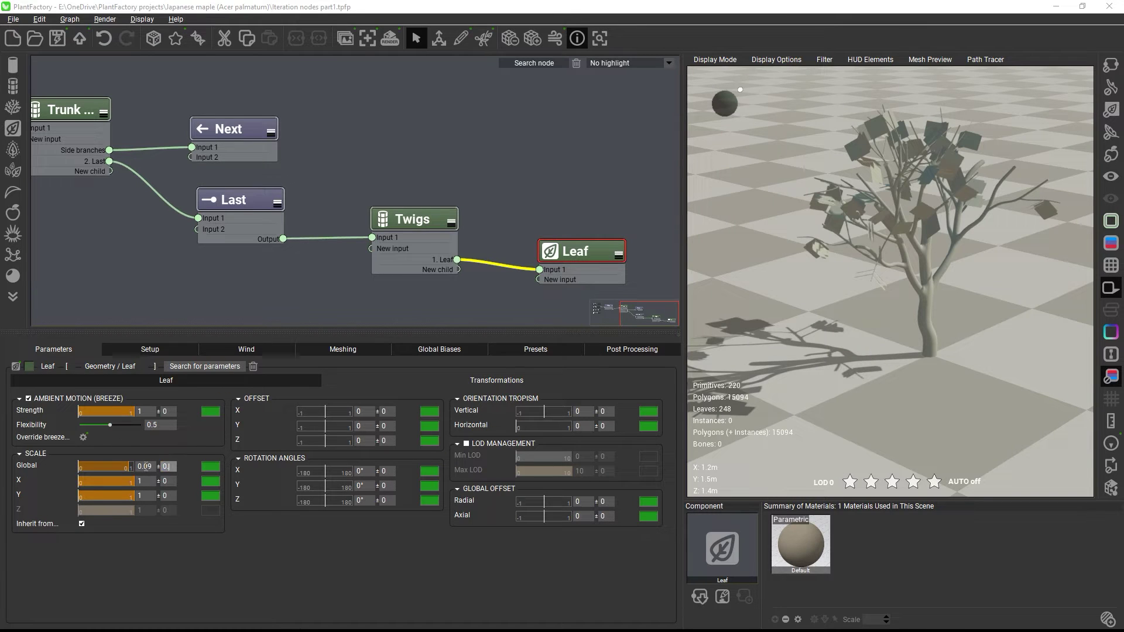
Make the leaf X and Y scale variation relative at 10%.
right_click(20, 483)
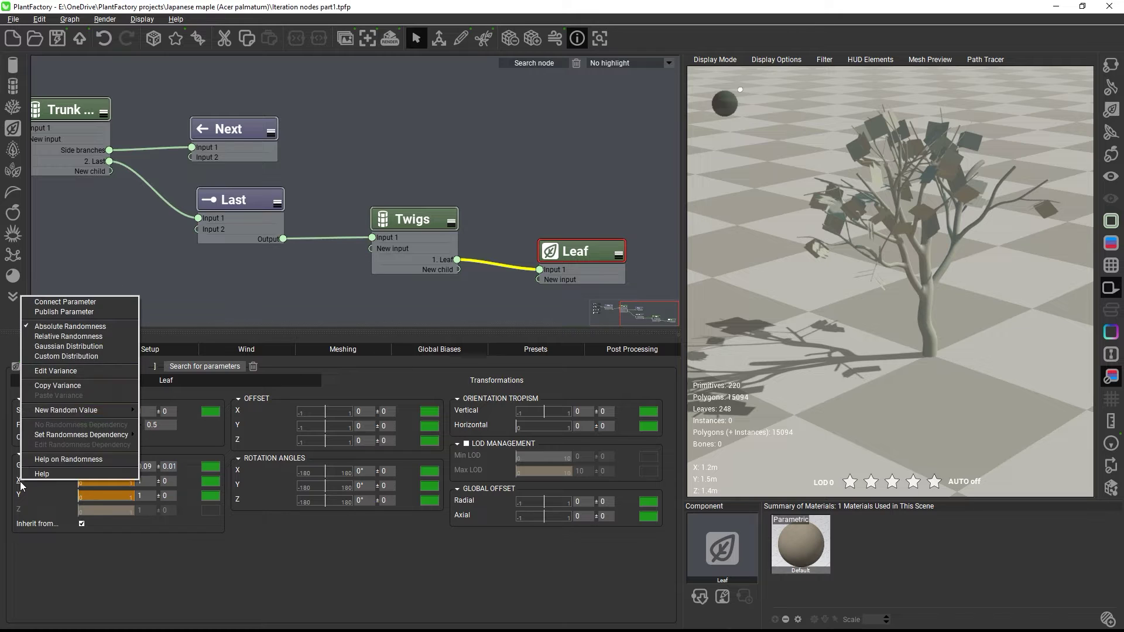
click(68, 336)
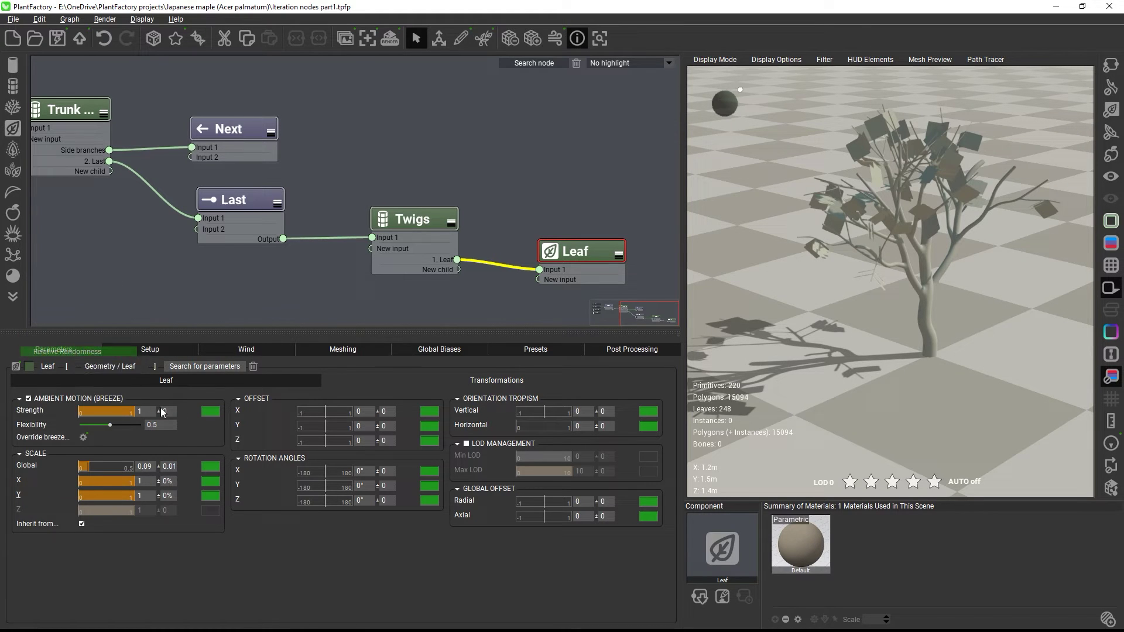
click(168, 480)
text(10)
click(167, 495)
text(10)
key(Return)
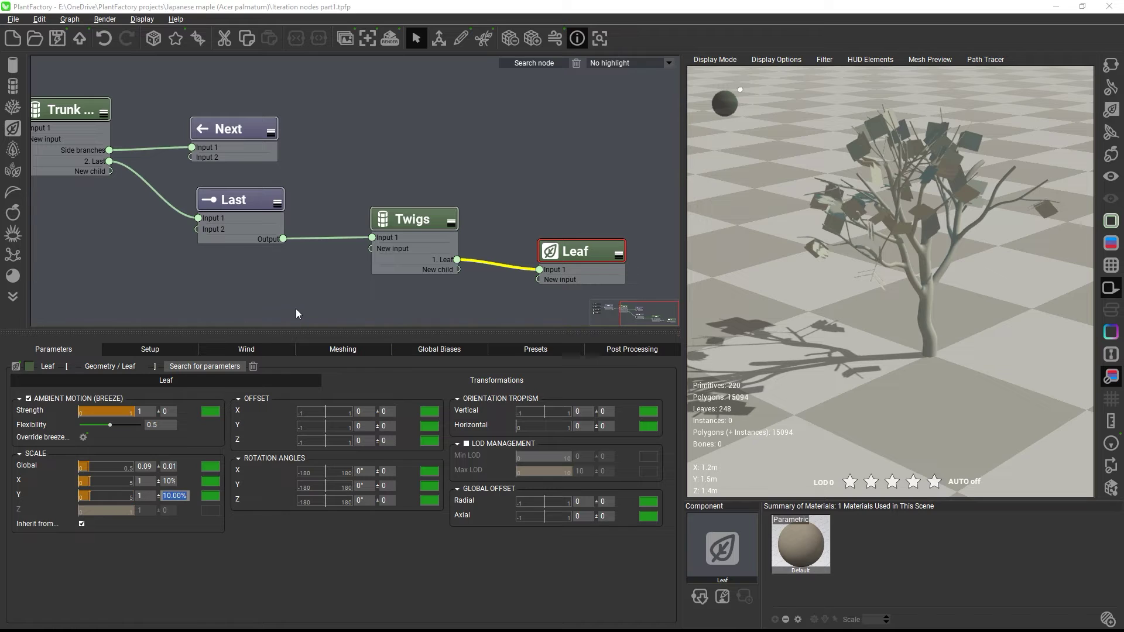
Set the Twigs segment's horizontal orientation tropism to 0.8.
click(382, 222)
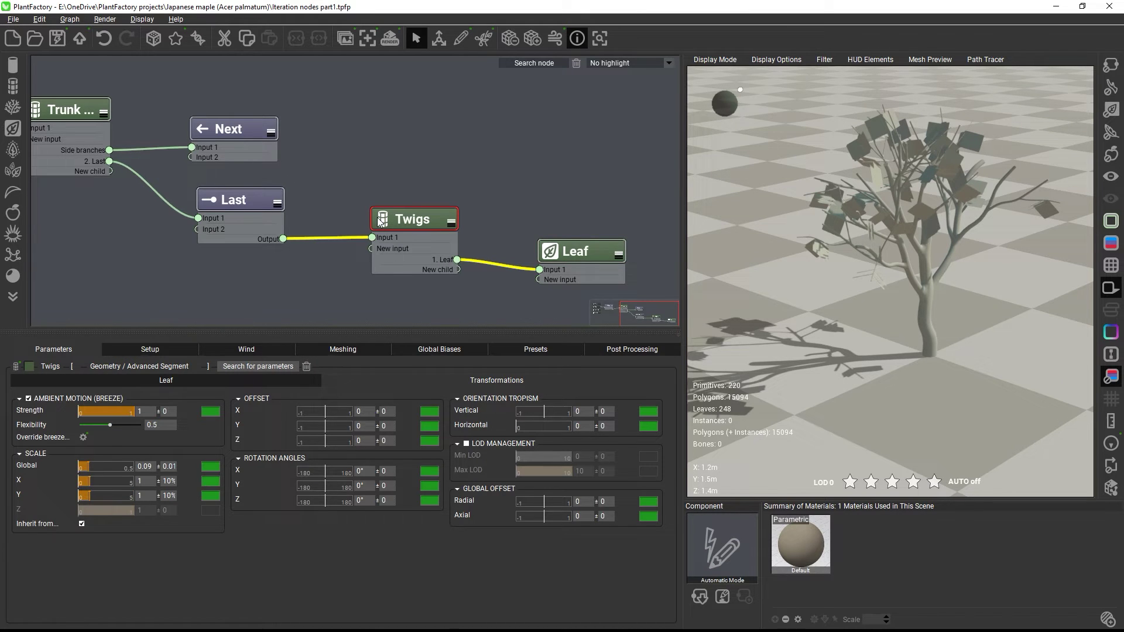
click(540, 380)
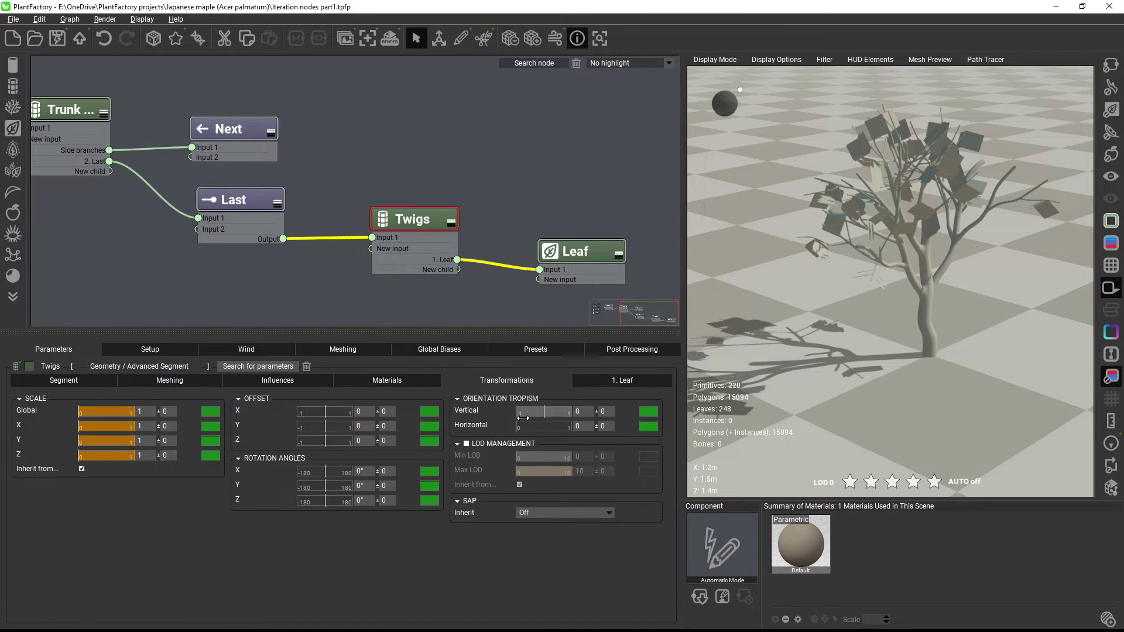
click(579, 421)
text(0.8)
key(Return)
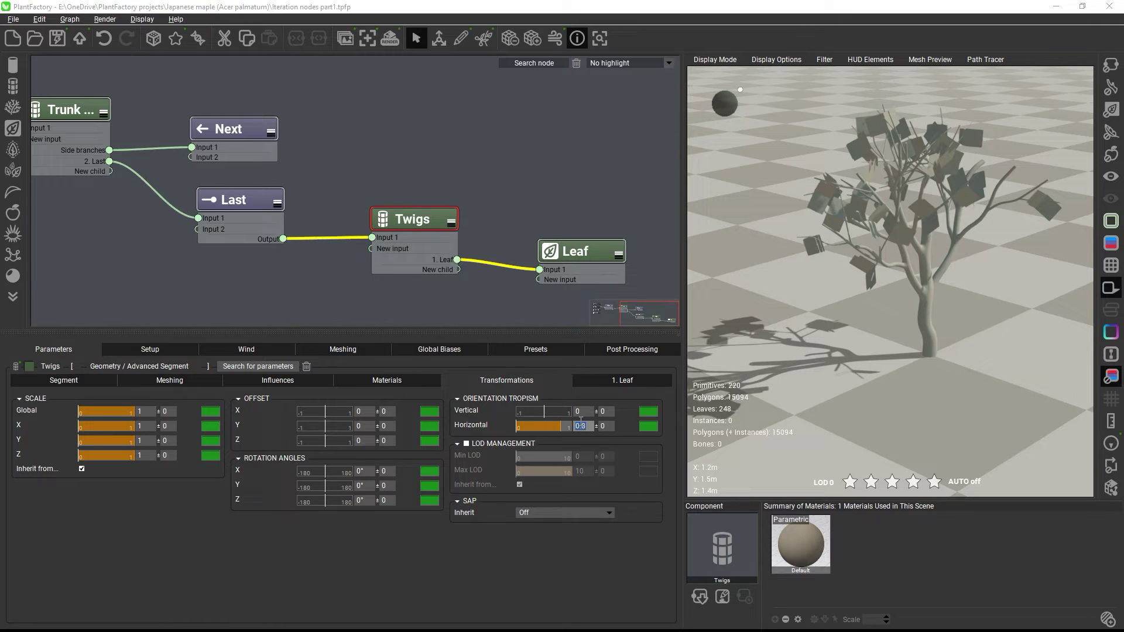
Apply the Japanese maple leaf material from the Personal library to the leaves.
click(552, 254)
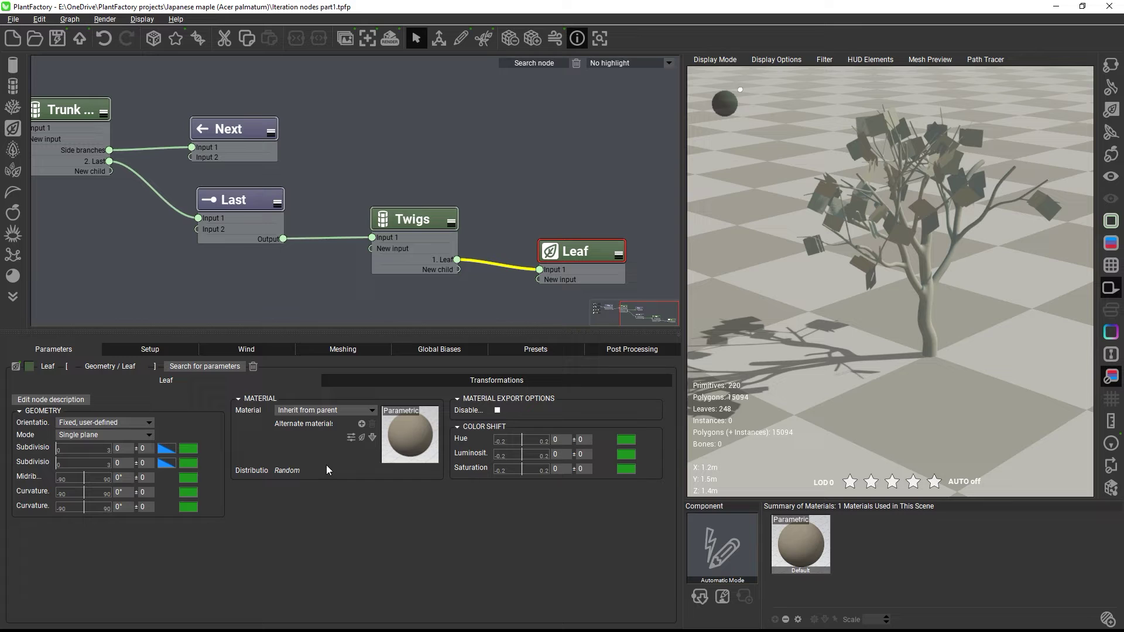
click(373, 439)
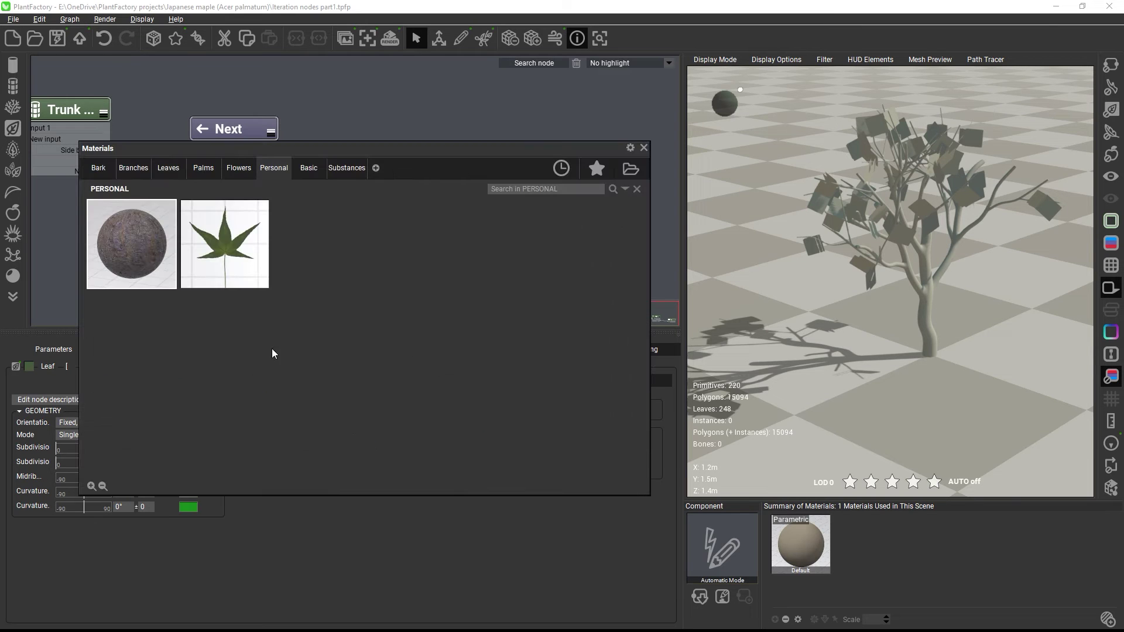
double_click(229, 258)
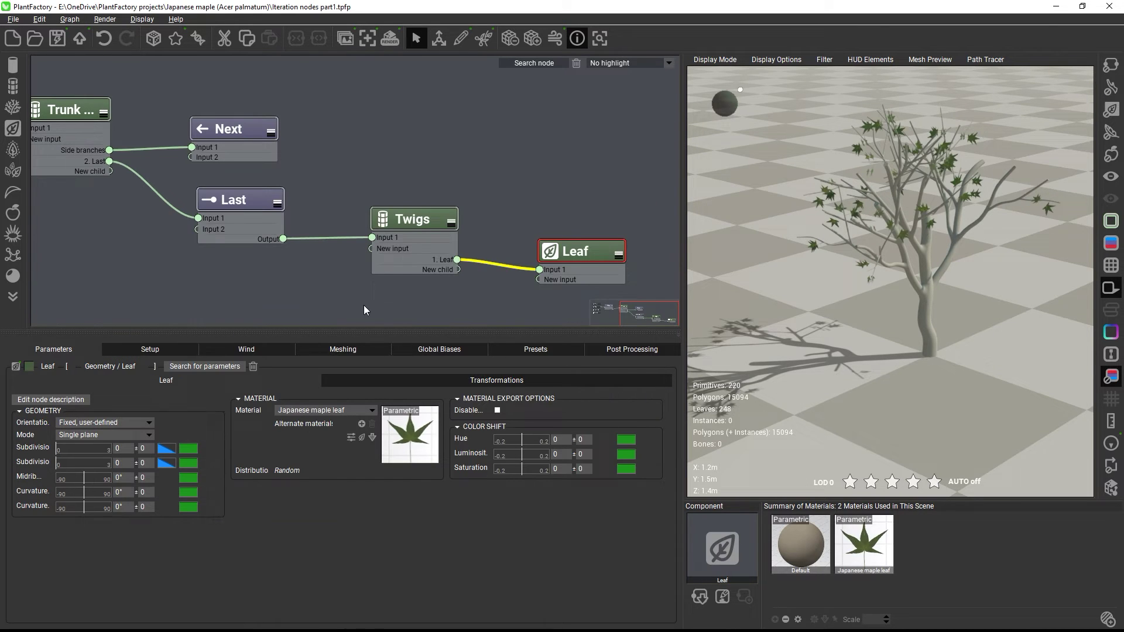
drag(934, 311, 919, 327)
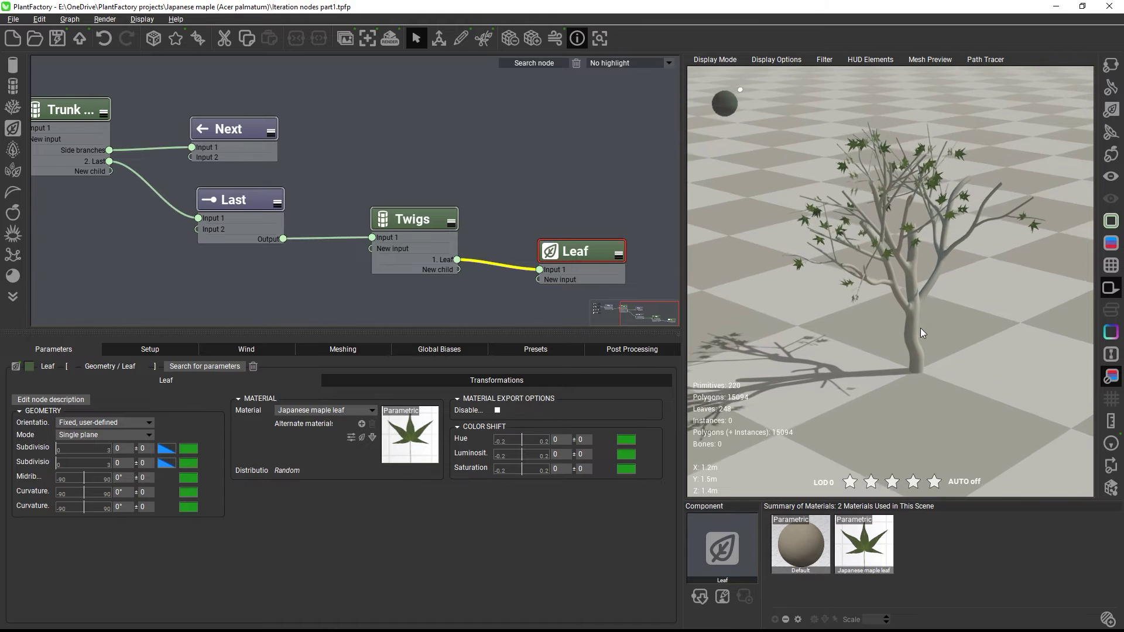
Set both leaf subdivision values to 1.
click(120, 450)
text(1)
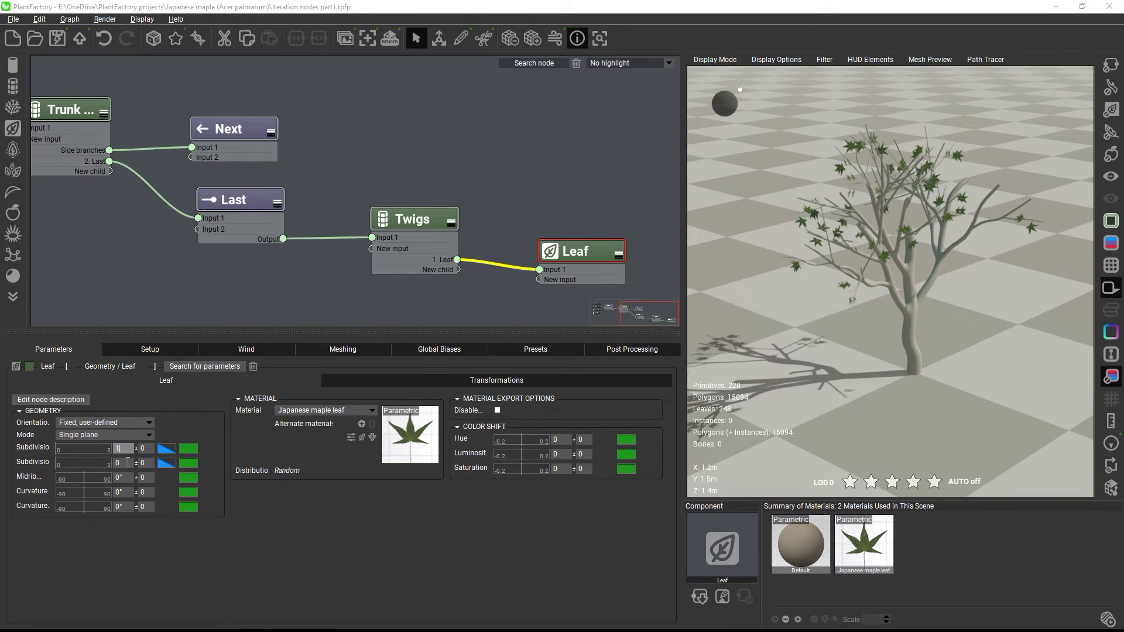
click(125, 462)
text(1)
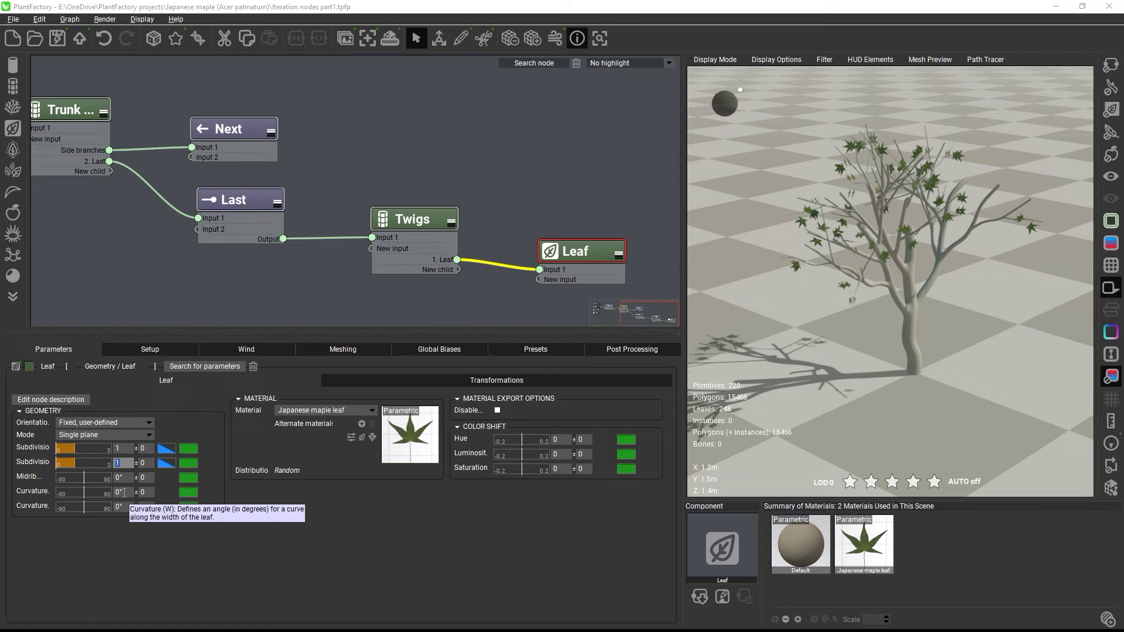
Curve the leaves 13° lengthwise and -13° across the width, each ±3.
click(87, 492)
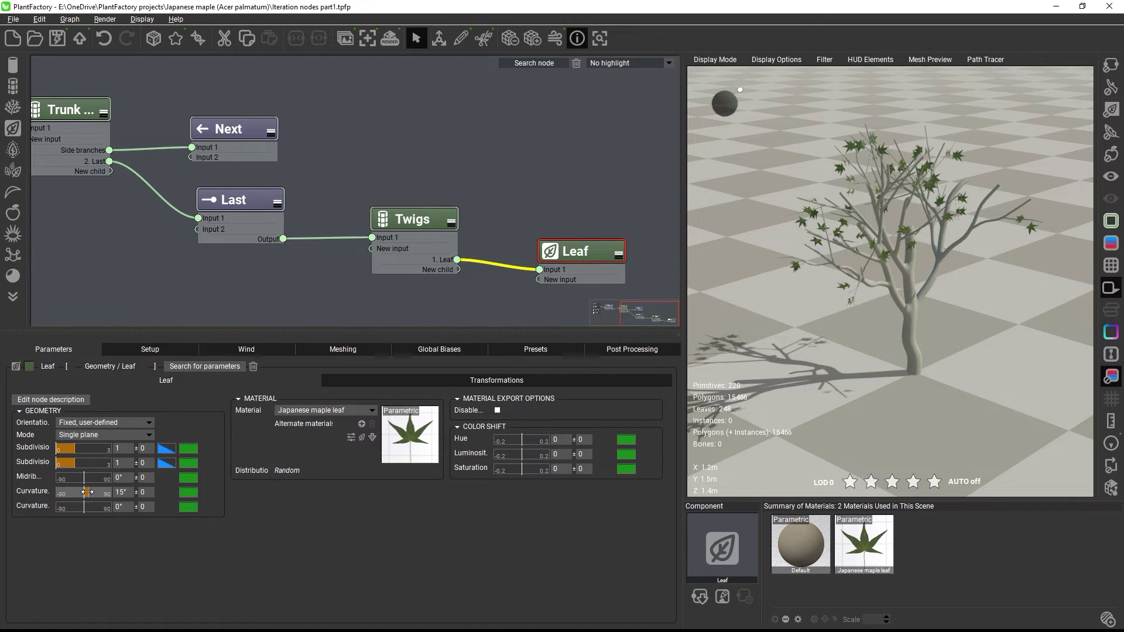
click(146, 493)
click(80, 507)
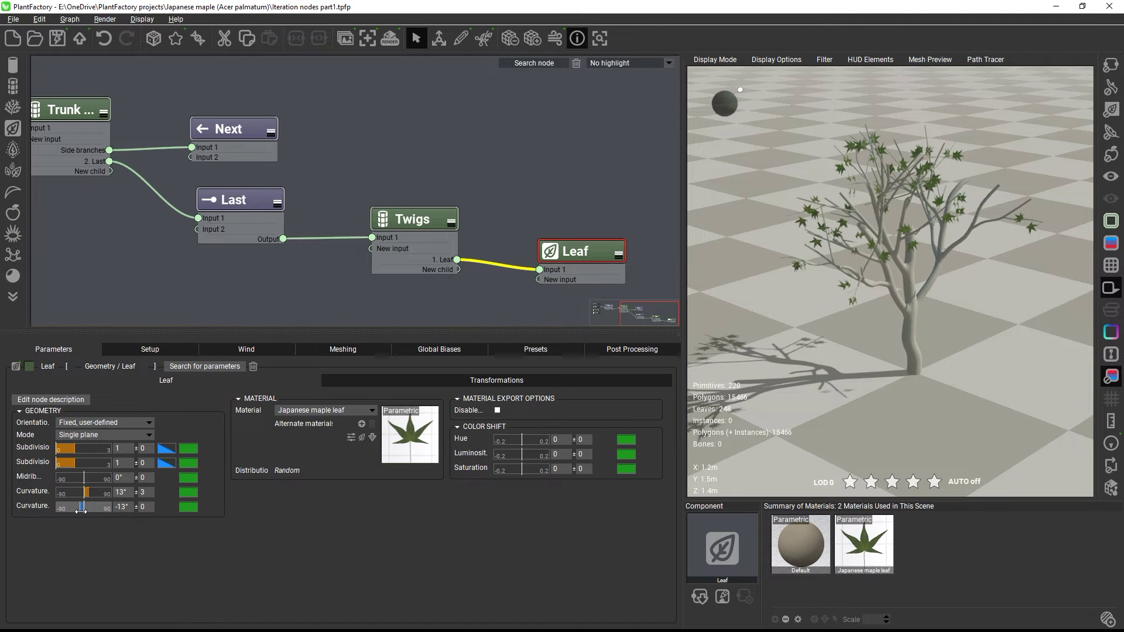
click(145, 506)
text(3)
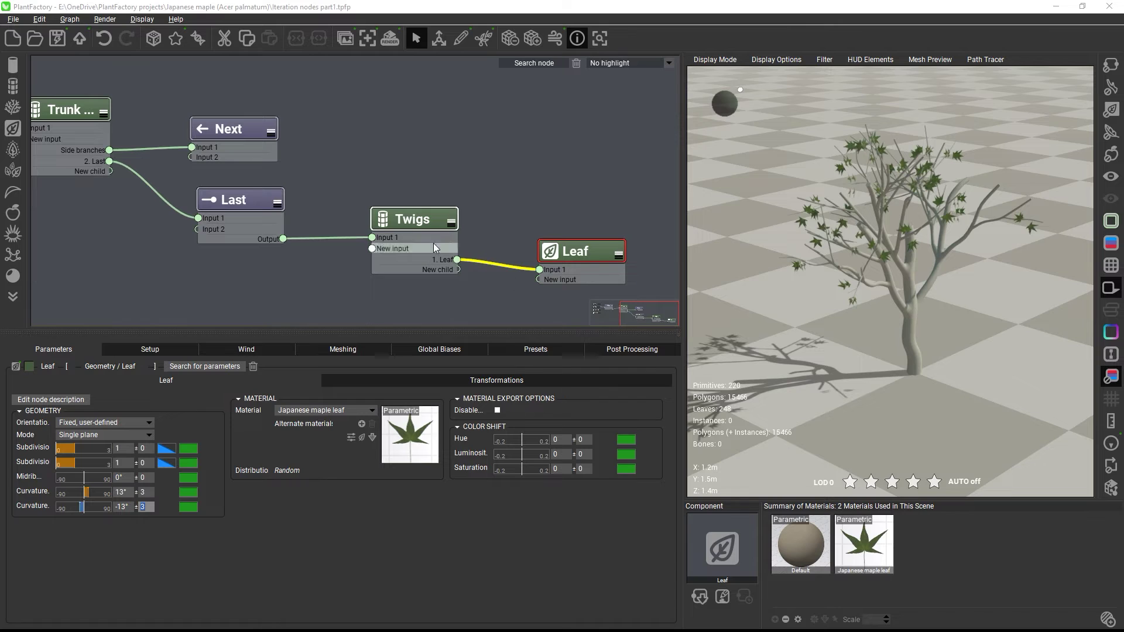
In the Twigs 1. Leaf settings, set Positioning to Tip of the segment.
click(391, 219)
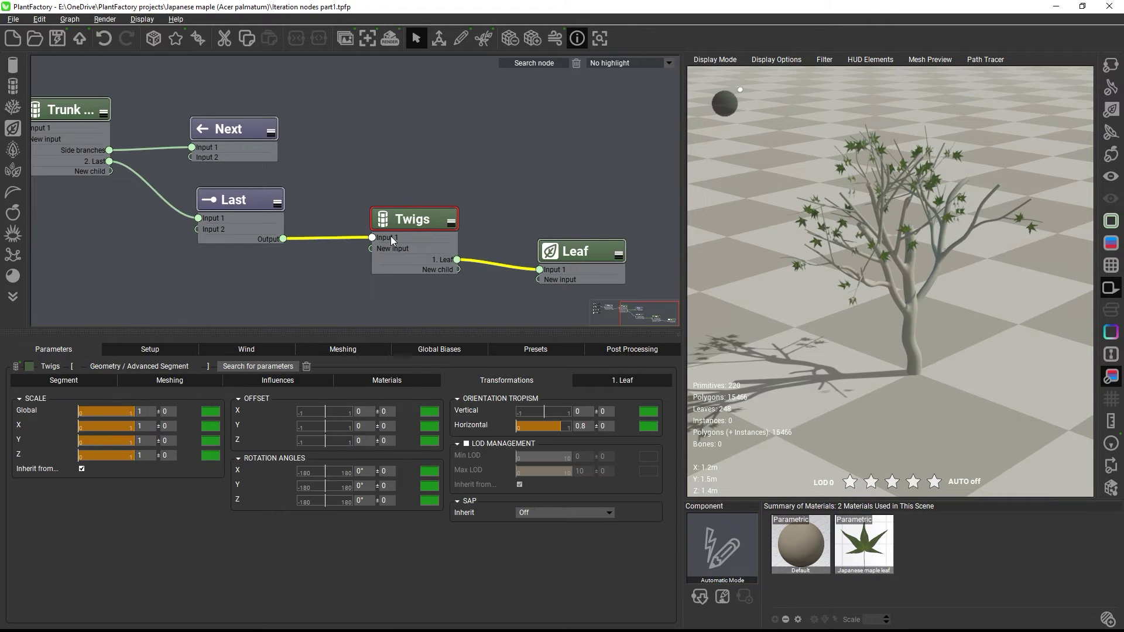
click(640, 386)
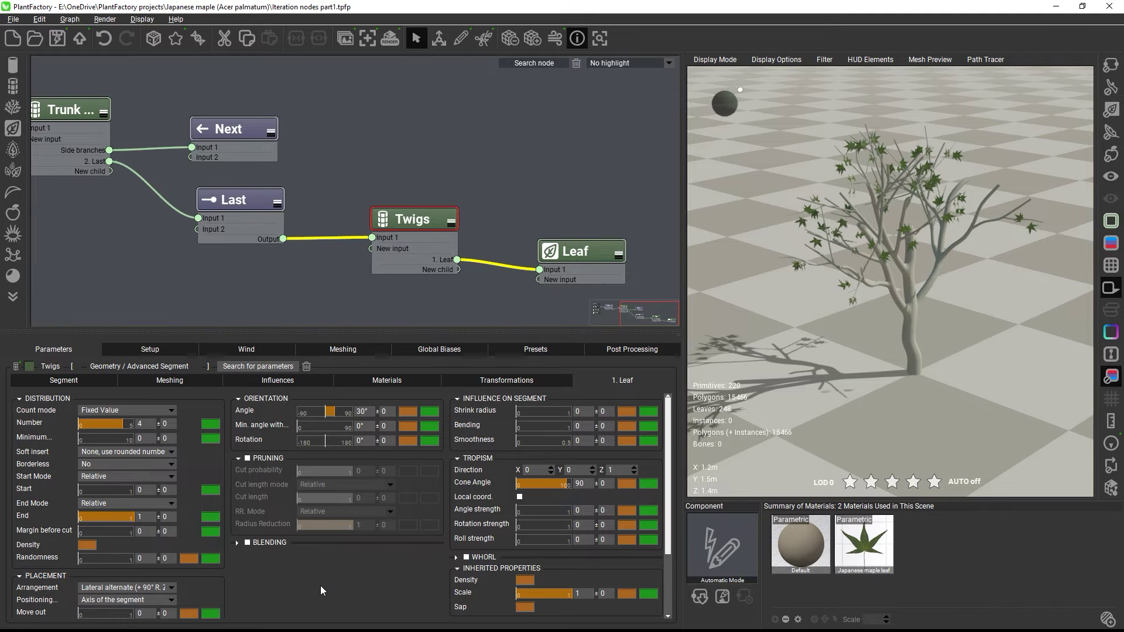
scroll(320, 585, down, 1)
click(161, 576)
click(123, 531)
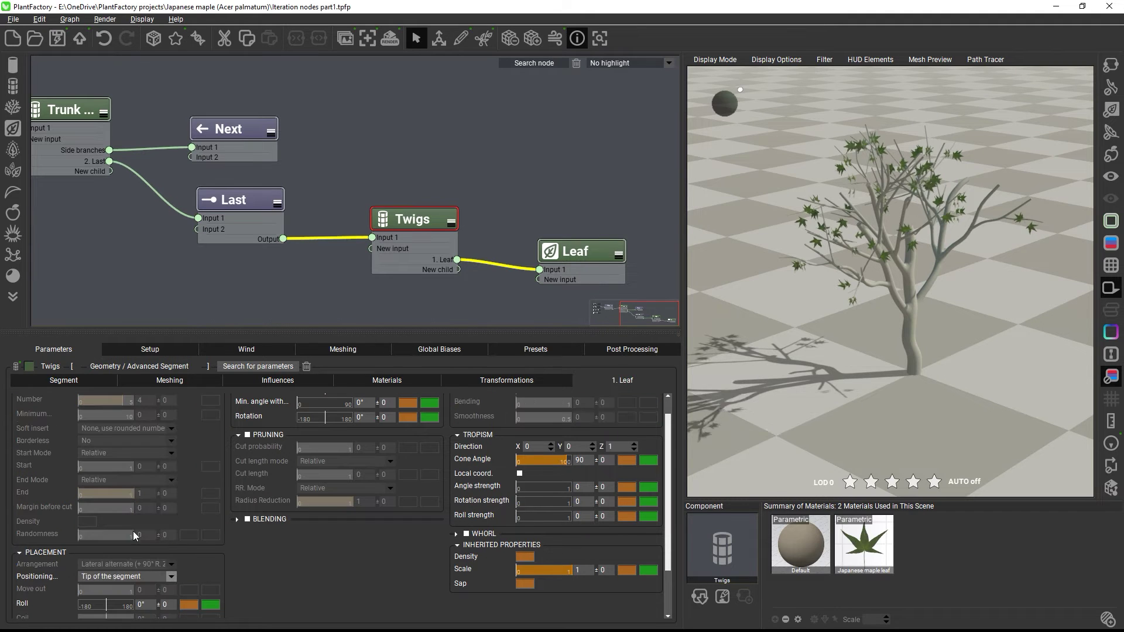
scroll(358, 551, up, 1)
Set the leaf angle to 0° with ±3 variation.
click(384, 411)
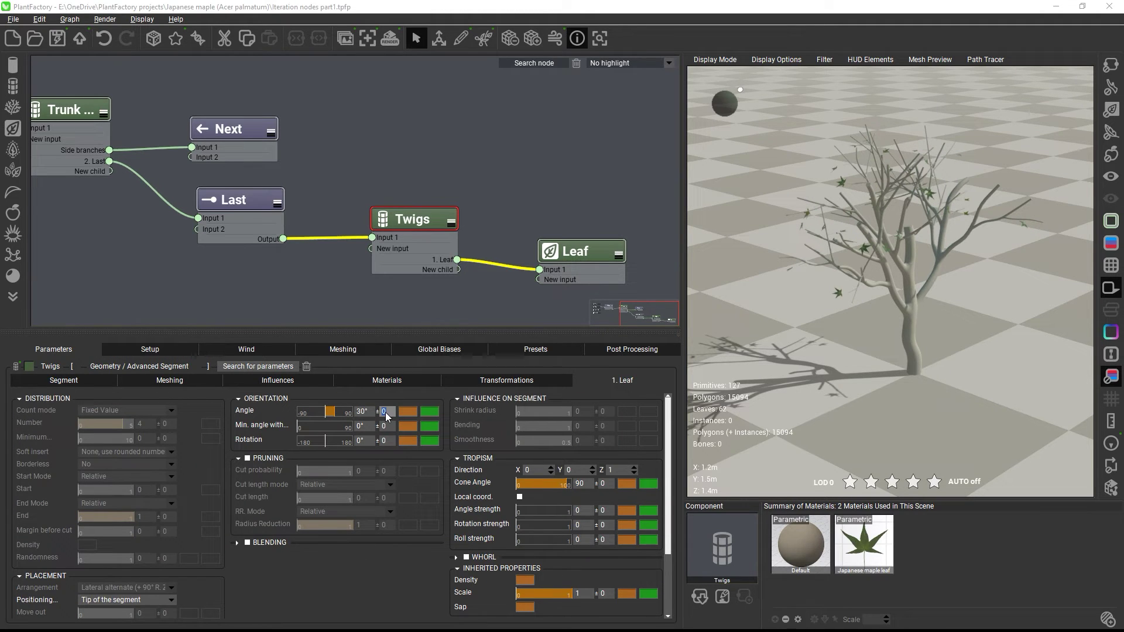
text(3)
click(364, 411)
text(0)
key(Return)
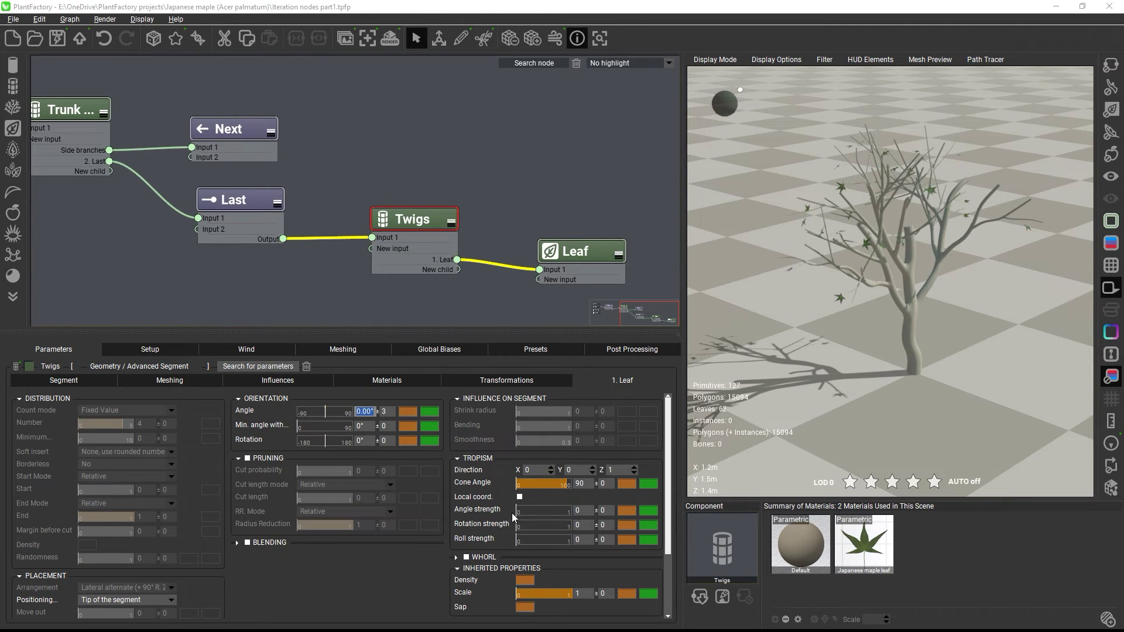
Set the leaf rotation strength to 0.9 with ±0.1 variation.
click(578, 525)
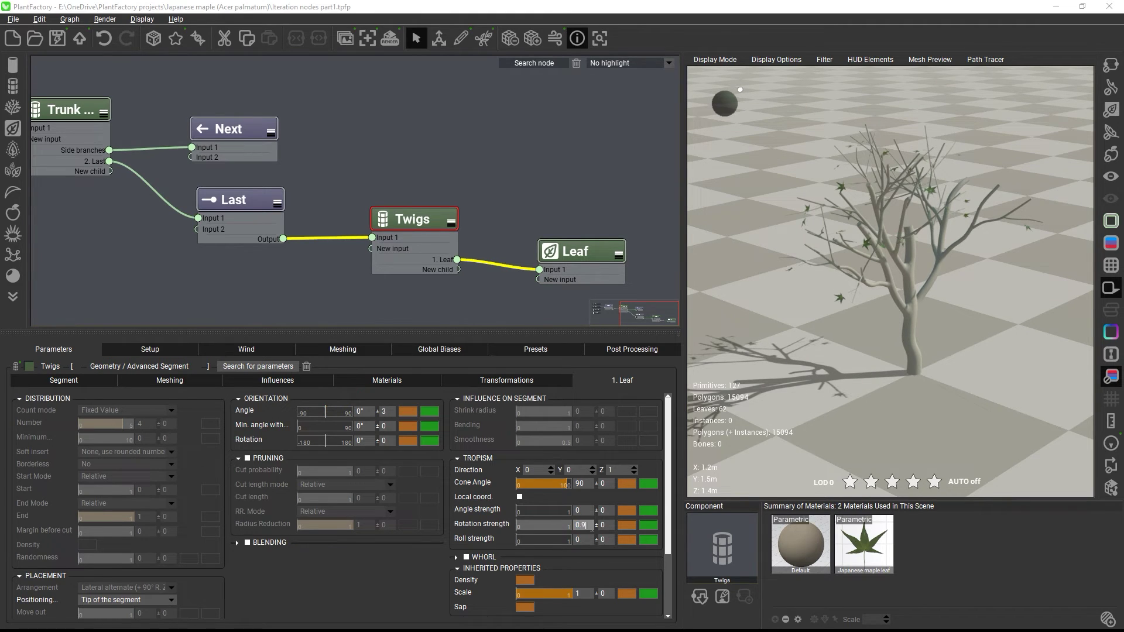
text(.9)
click(603, 525)
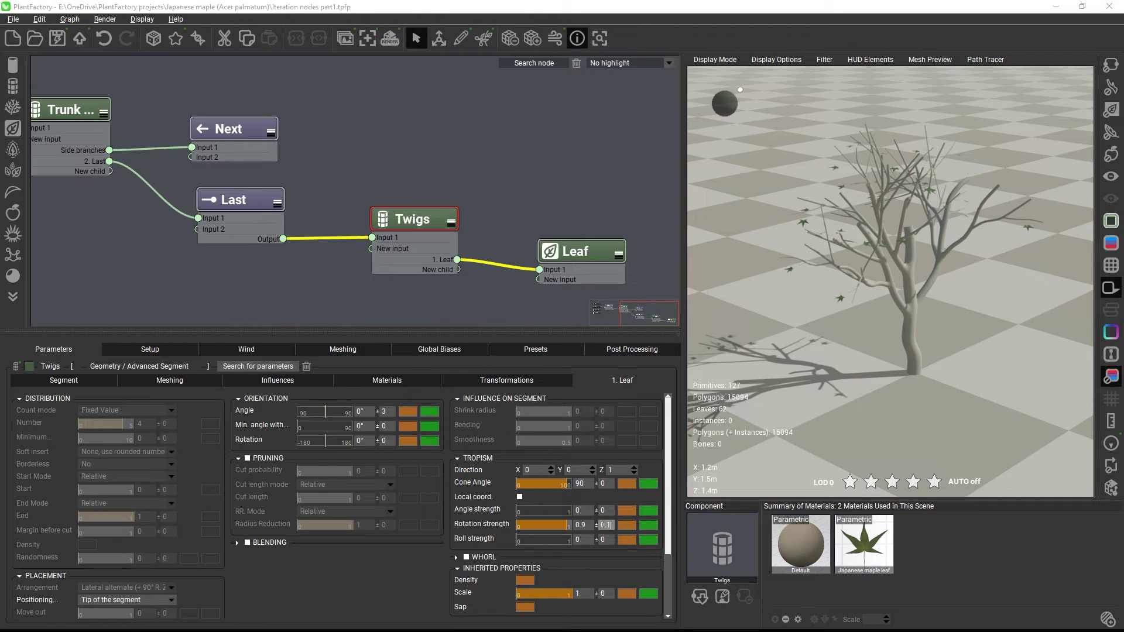
text(.1)
key(Return)
Rename the Trunk's 2. Last child group to Twigs.
click(68, 110)
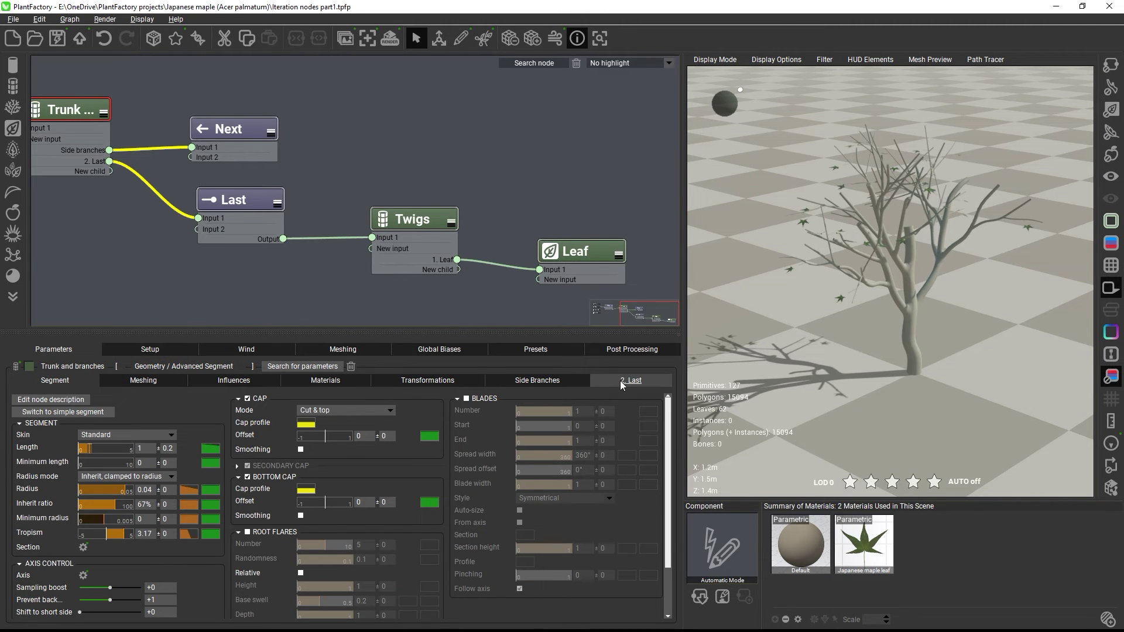
click(620, 381)
right_click(623, 381)
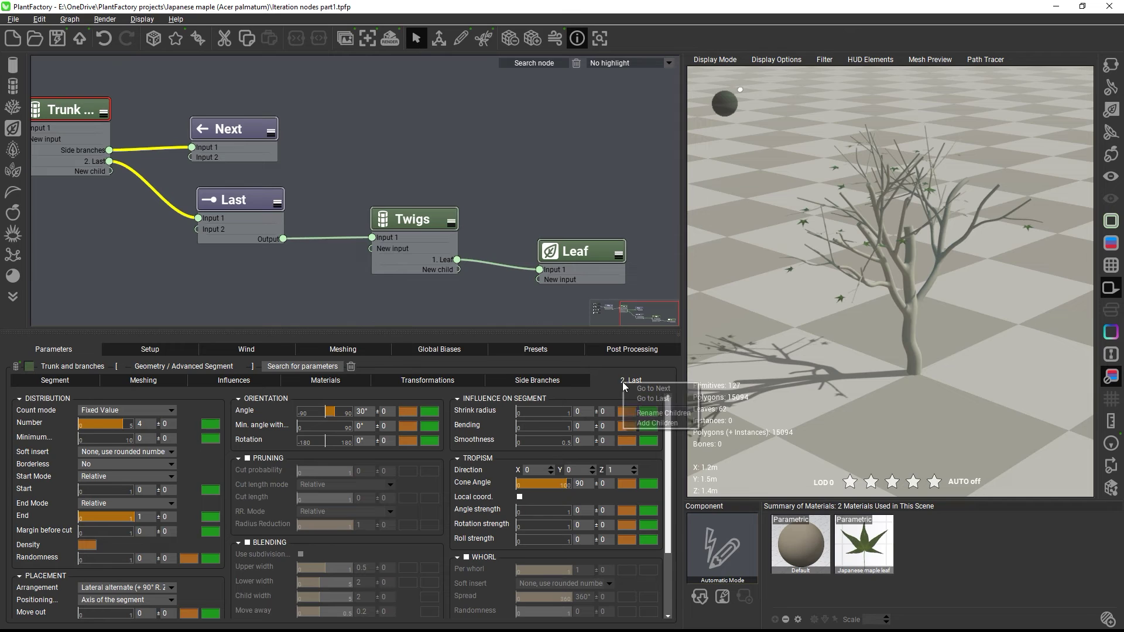
click(637, 409)
text(Twigs)
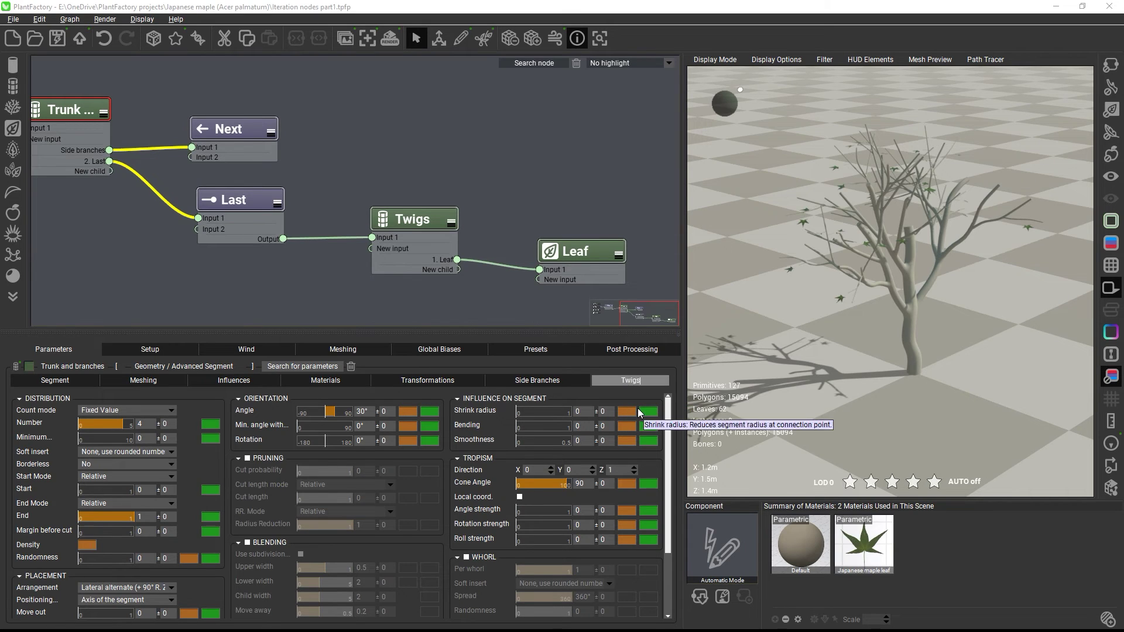
key(Return)
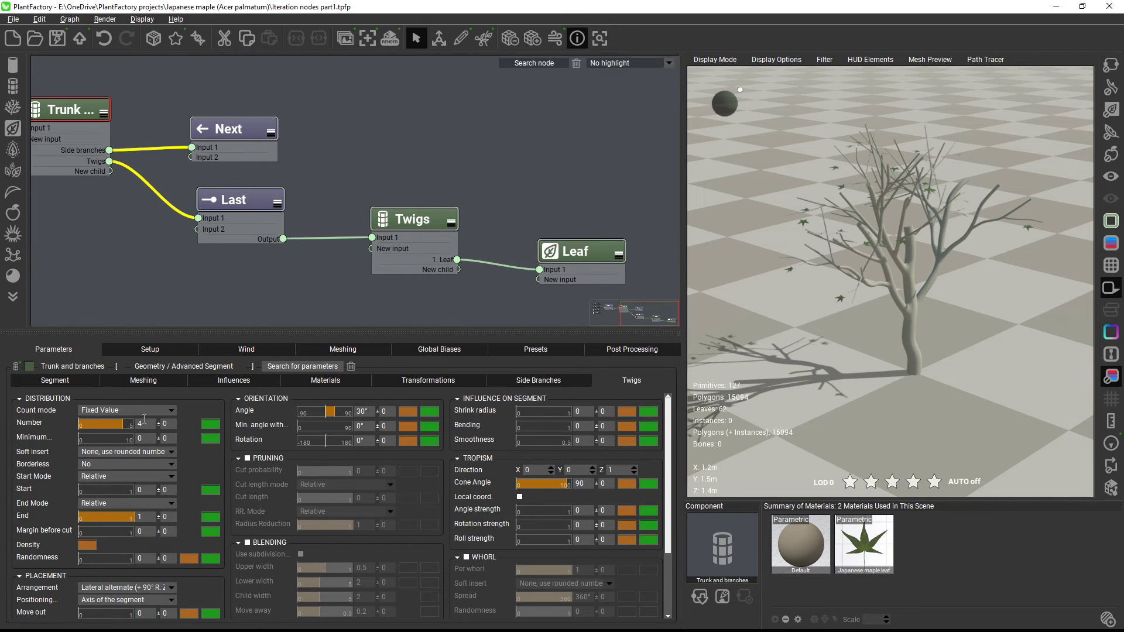
Grow 8 ±1 twigs per branch arranged as Lateral pair (+90° R. Z).
double_click(142, 423)
text(8)
click(166, 424)
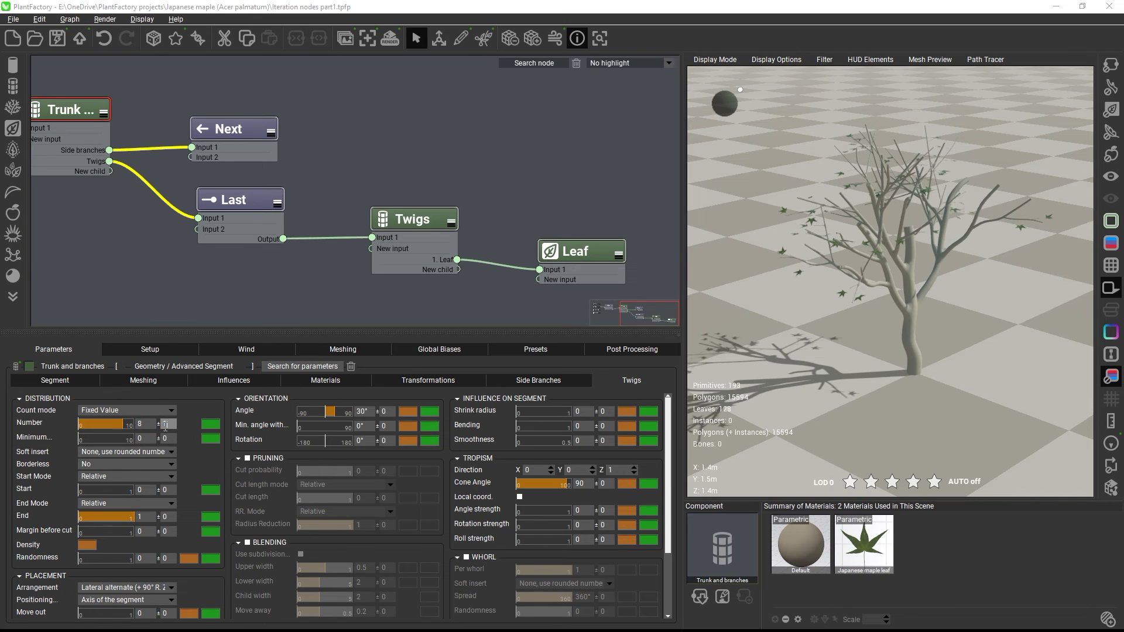
text(1)
key(Return)
click(171, 587)
click(138, 554)
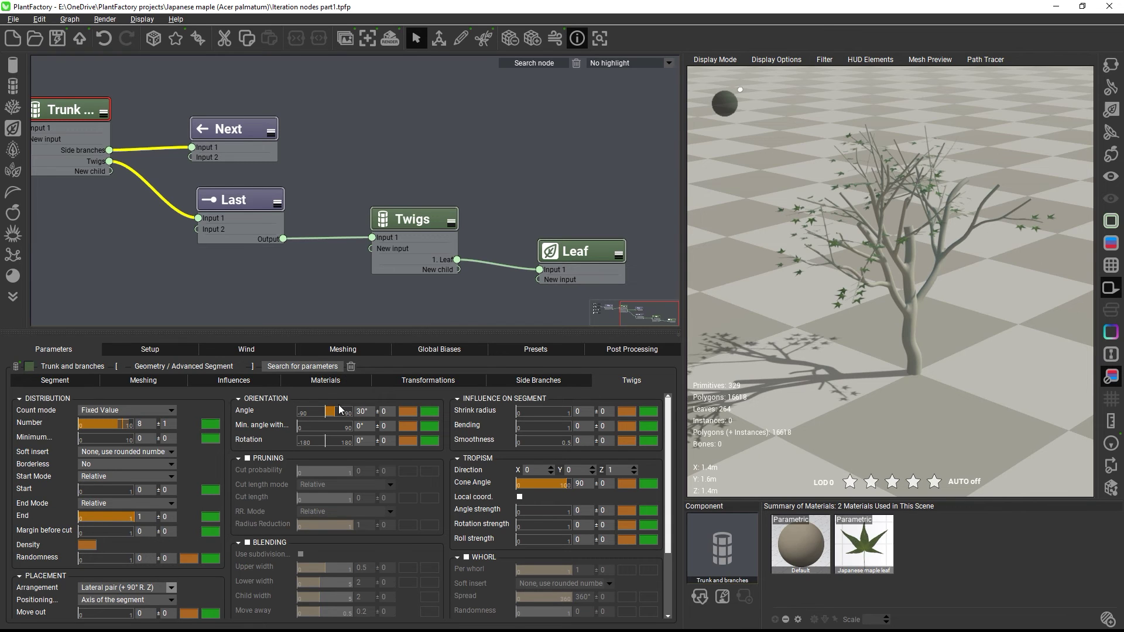
Set the twig orientation angle to 47° ±3, then orbit and zoom to view the tree.
drag(332, 411, 341, 410)
click(383, 410)
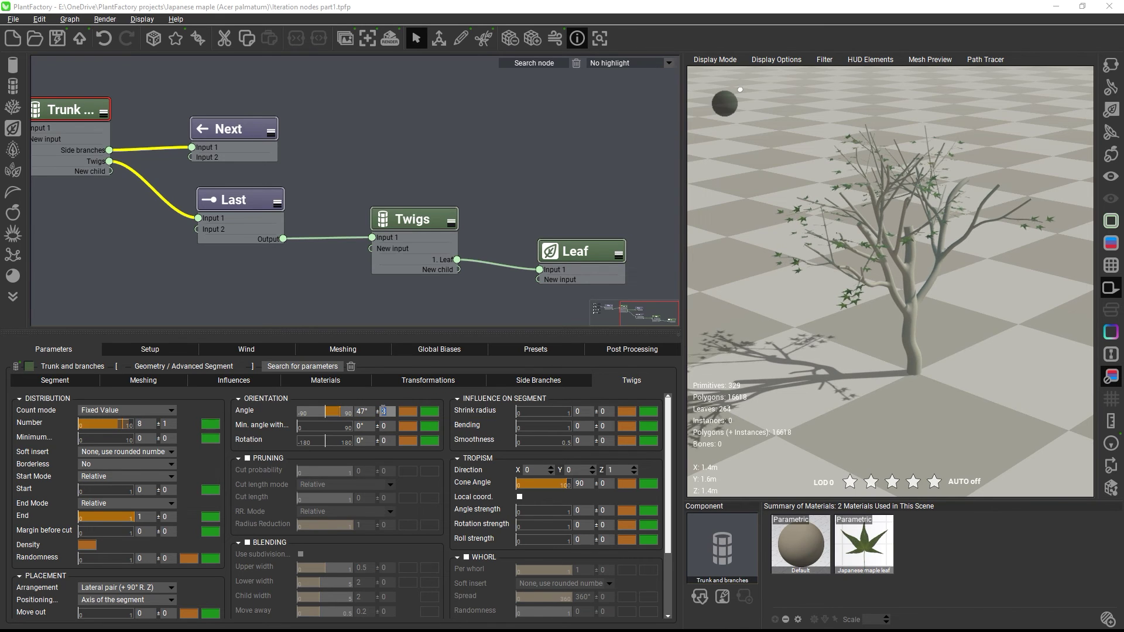
text(3)
key(Return)
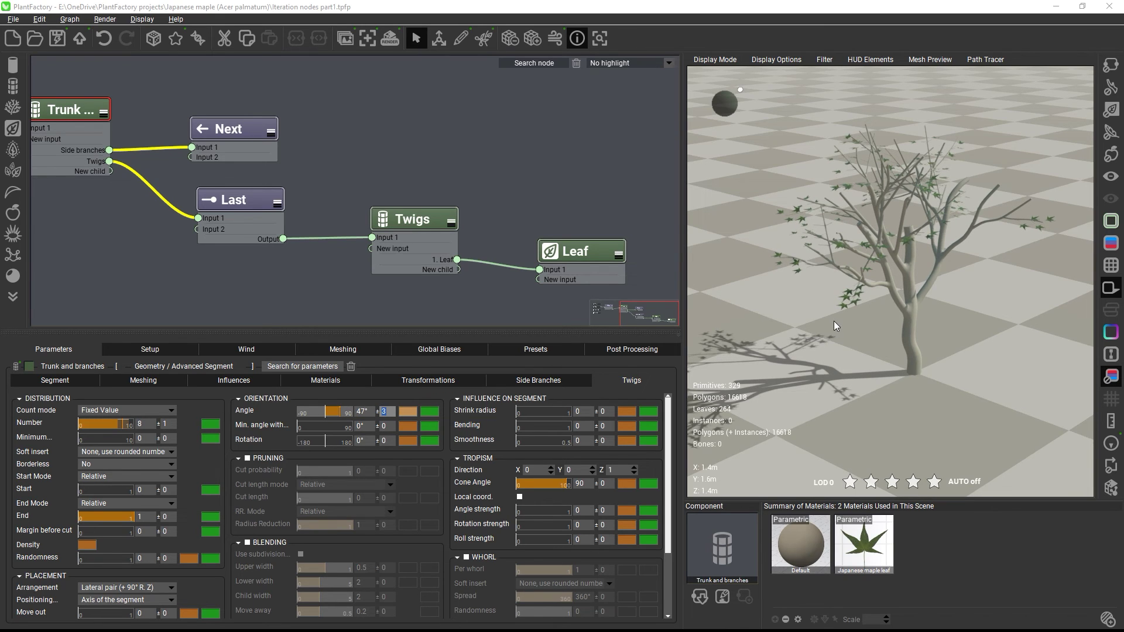
scroll(834, 321, up, 6)
drag(845, 282, 861, 297)
scroll(831, 297, down, 10)
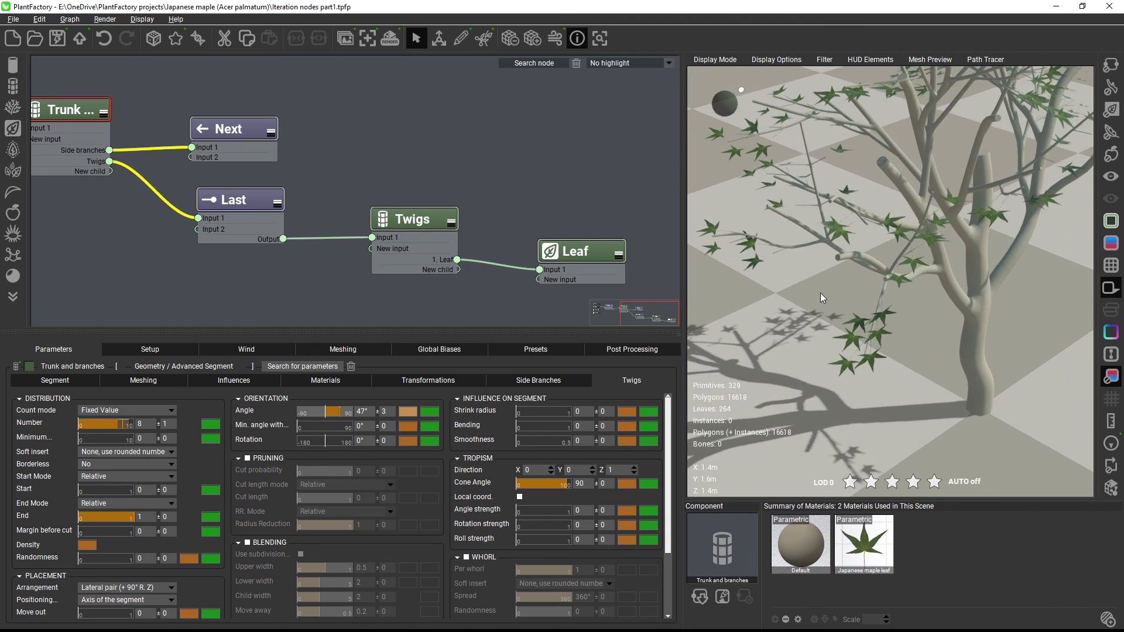